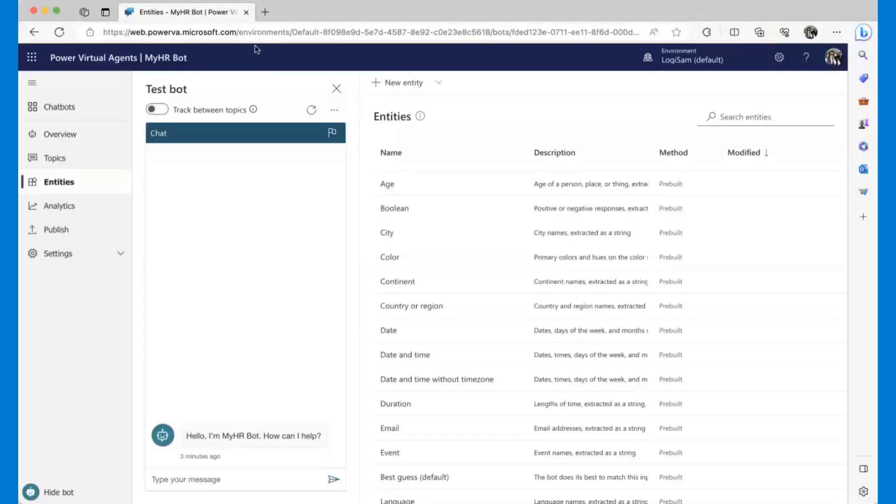
{"action": "left_click", "coordinate": [32, 57]}
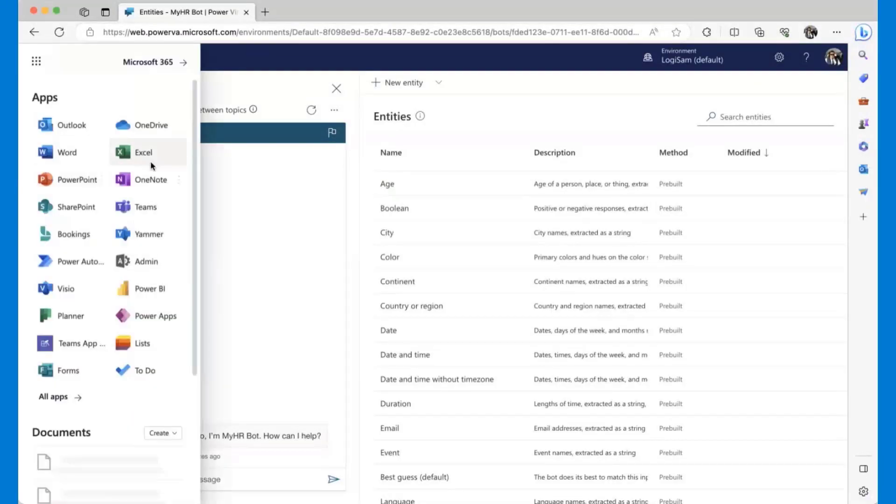
{"action": "left_click", "coordinate": [258, 170]}
{"action": "left_click", "coordinate": [283, 28]}
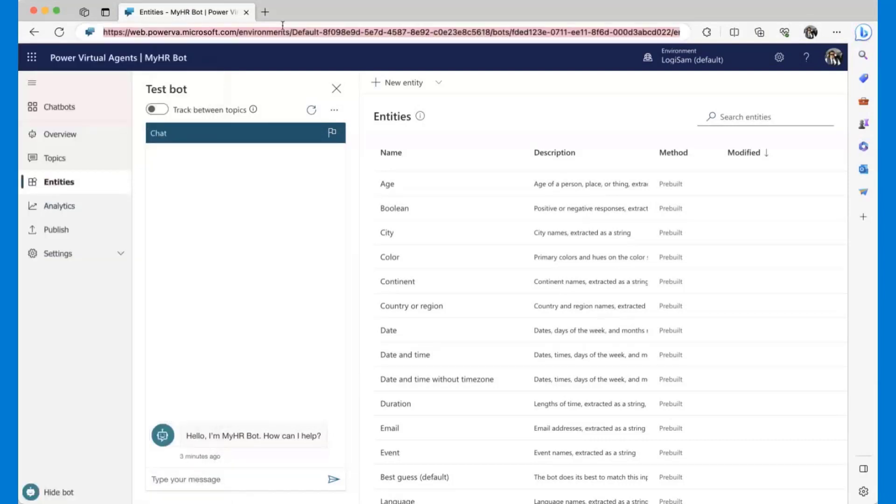
{"action": "left_click", "coordinate": [226, 351]}
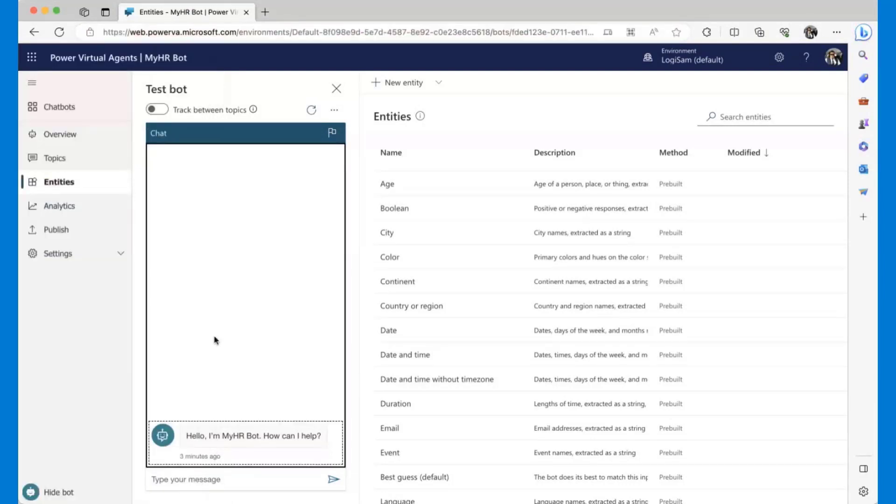
Step: Search the web for "power virtual agents", open the official Microsoft Power Virtual Agents site and sign in
{"action": "left_click", "coordinate": [223, 26]}
{"action": "type", "text": "power virt"}
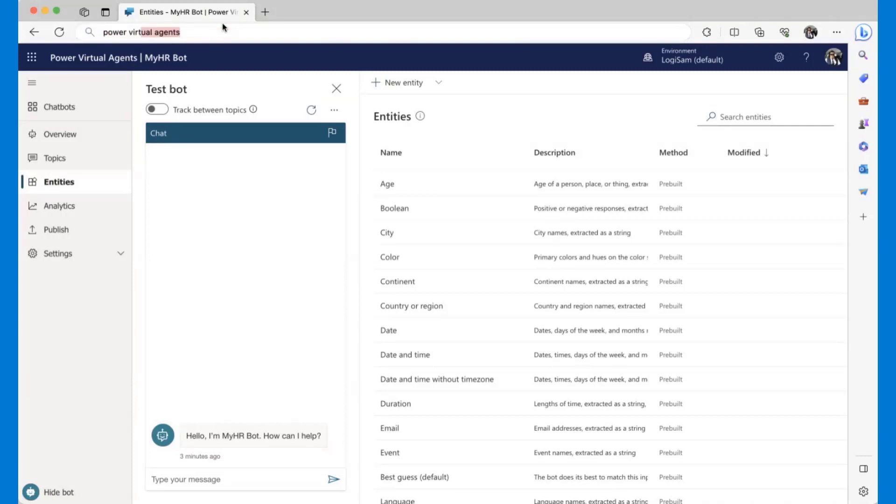
{"action": "key", "text": "Return"}
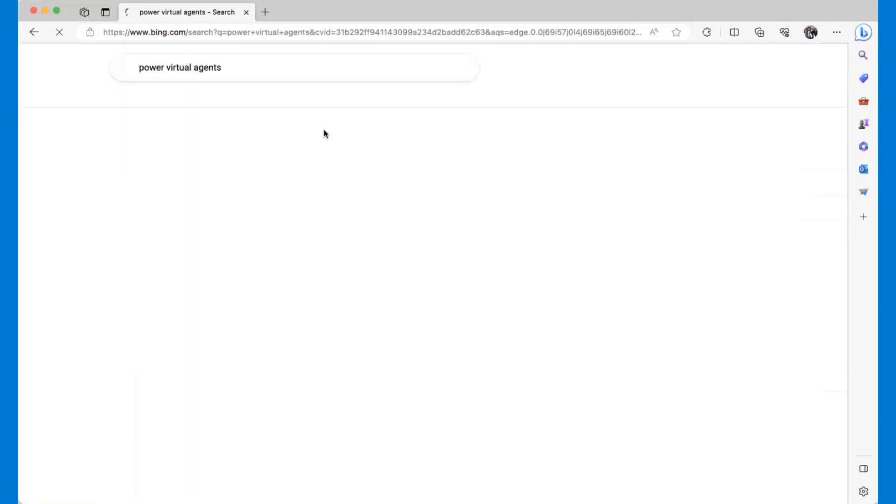
{"action": "scroll", "coordinate": [154, 312], "scroll_direction": "down", "scroll_amount": 8}
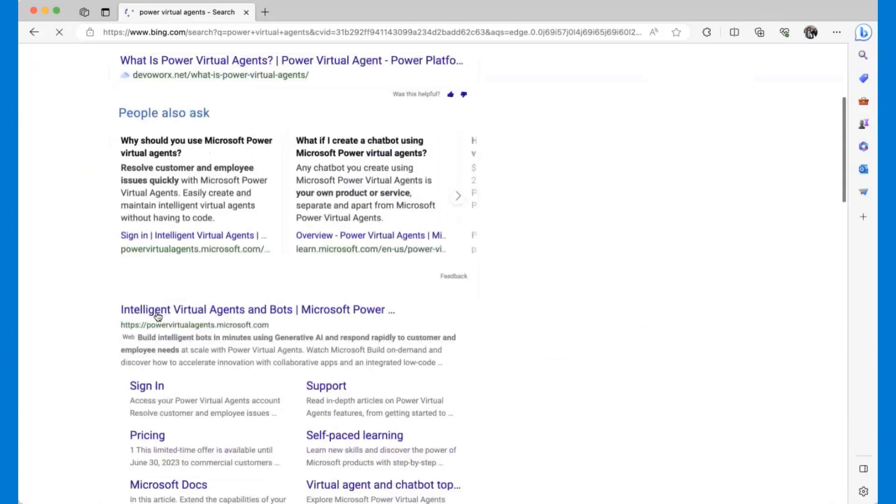
{"action": "left_click", "coordinate": [200, 140]}
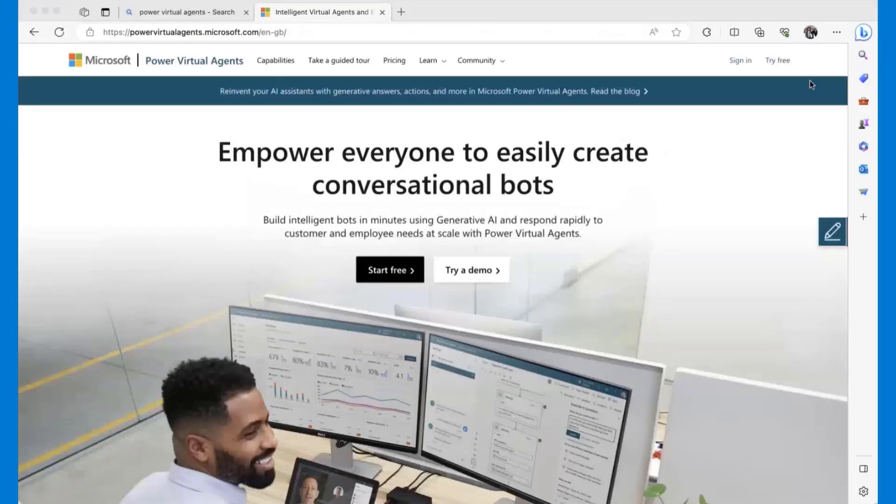
{"action": "left_click", "coordinate": [745, 60]}
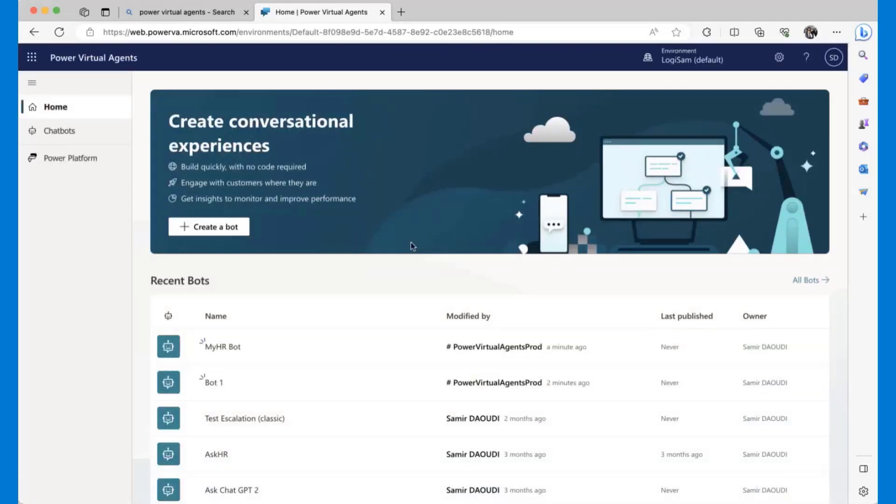
Step: Create a new chatbot named "Ask HR" from the chatbots list, keeping English as its language
{"action": "left_click", "coordinate": [71, 133]}
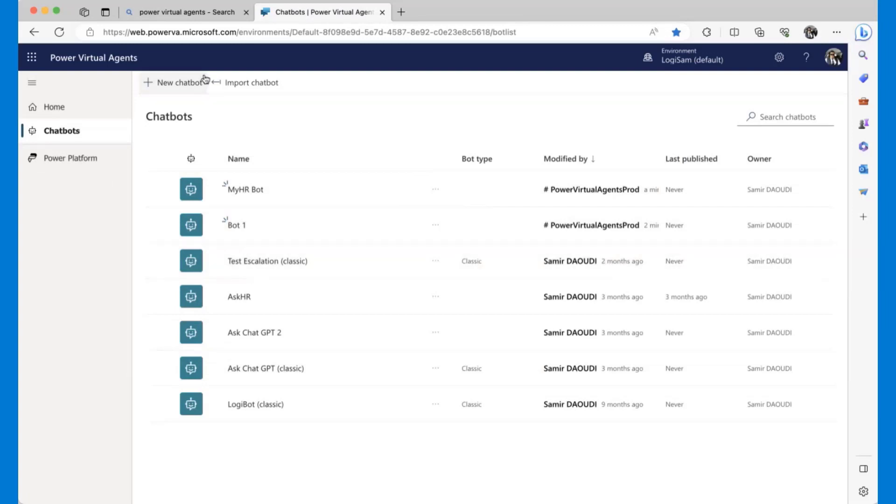
{"action": "left_click", "coordinate": [162, 88]}
{"action": "triple_click", "coordinate": [354, 163]}
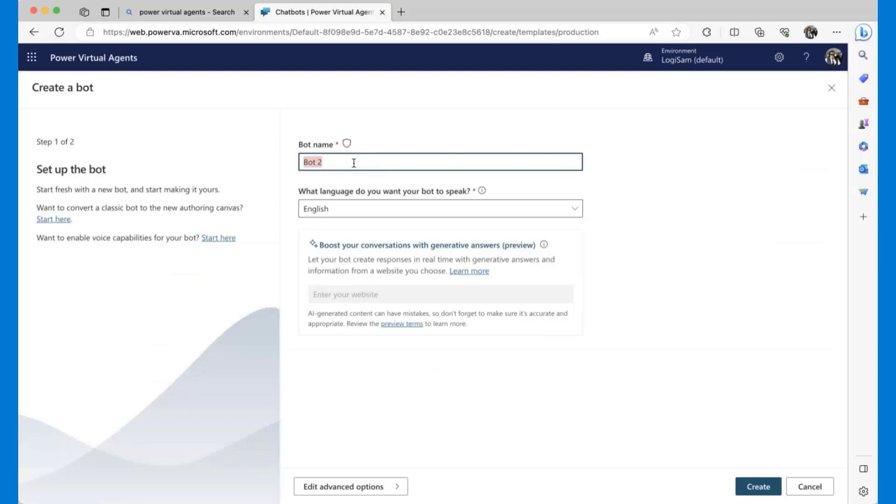
{"action": "type", "text": "M"}
{"action": "key", "text": "BackSpace"}
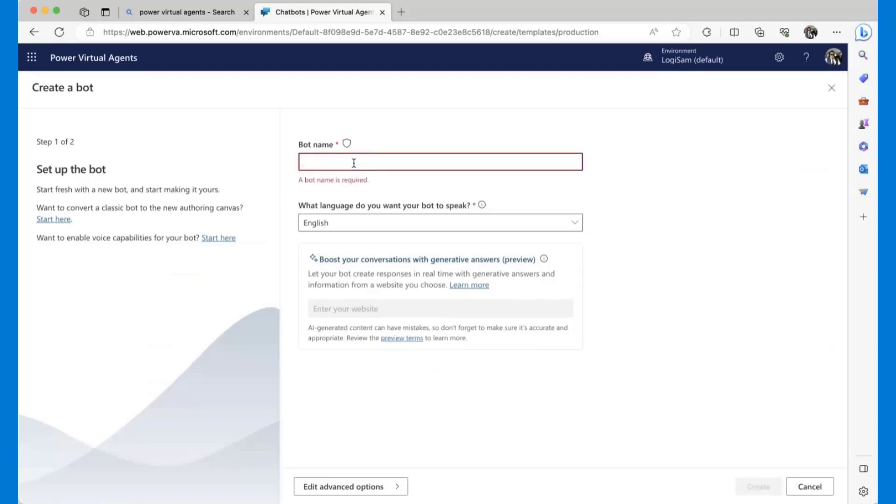
{"action": "type", "text": "Ask HR"}
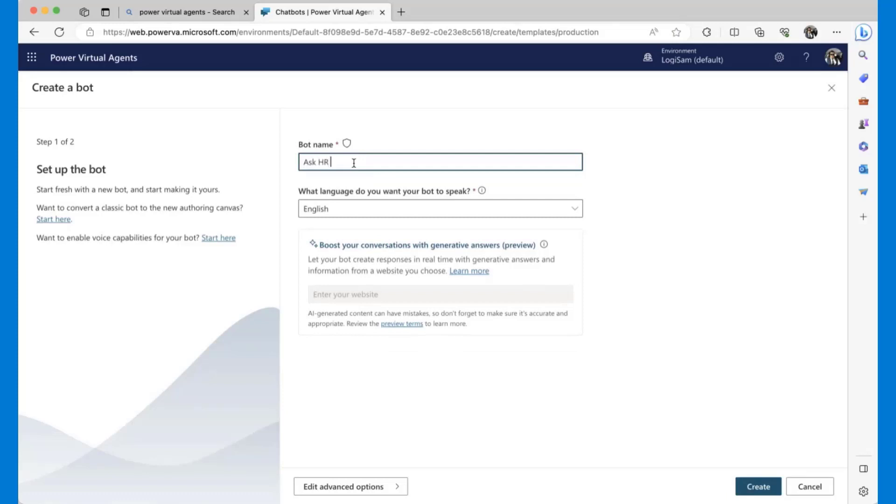
{"action": "left_click", "coordinate": [756, 488]}
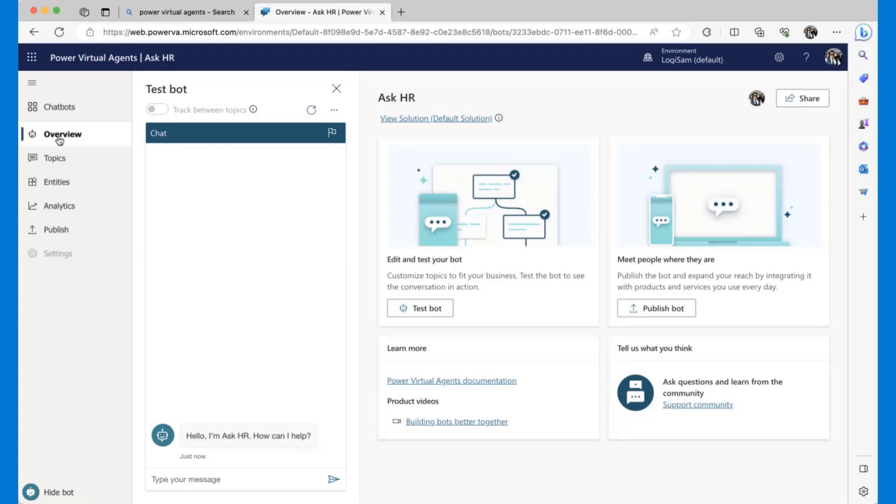
Step: Turn off the Lesson 1, Lesson 2 and Lesson 3 sample topics in the Ask HR bot
{"action": "left_click", "coordinate": [86, 161]}
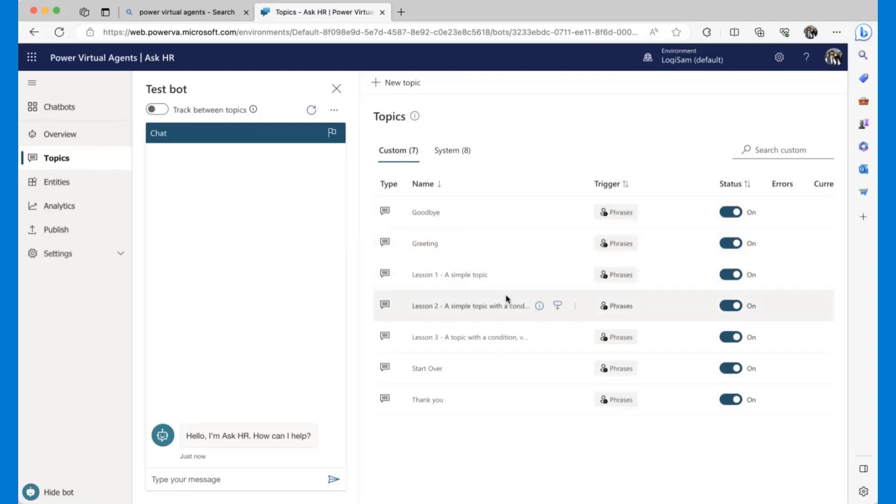
{"action": "left_click", "coordinate": [731, 274]}
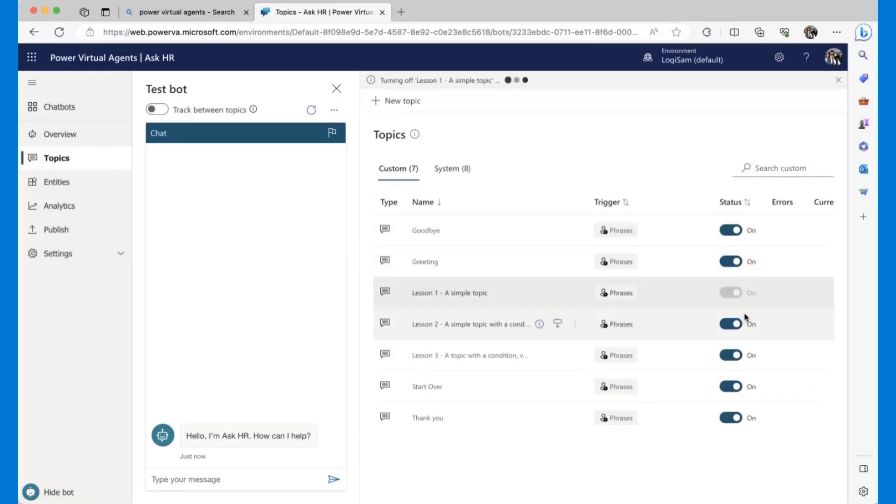
{"action": "left_click", "coordinate": [735, 324]}
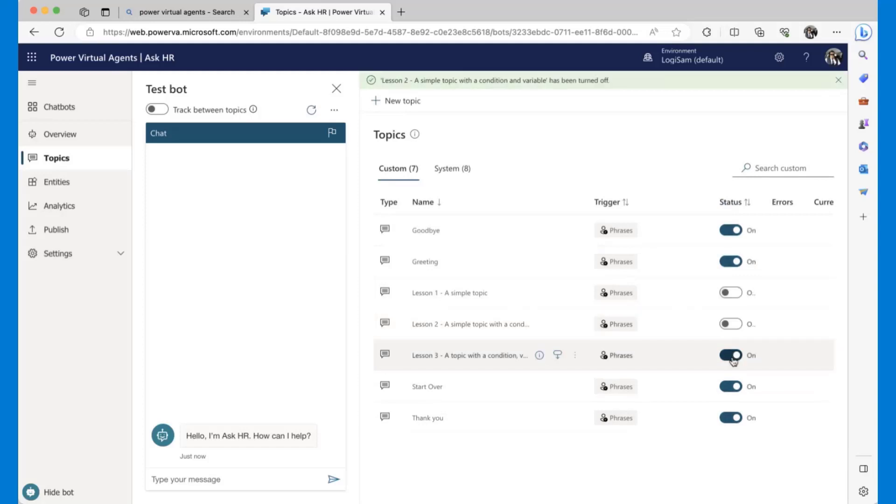
{"action": "left_click", "coordinate": [734, 357]}
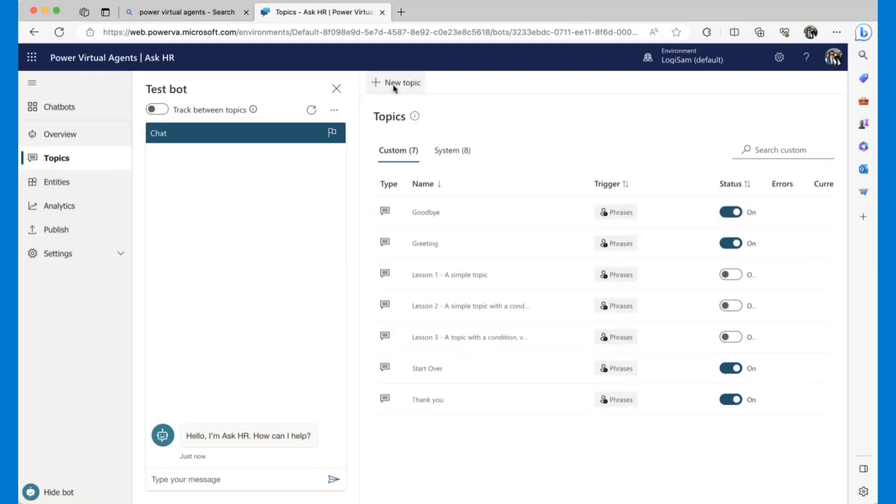
Step: Create a new custom topic in the Ask HR bot and name it "Salary"
{"action": "left_click", "coordinate": [394, 85]}
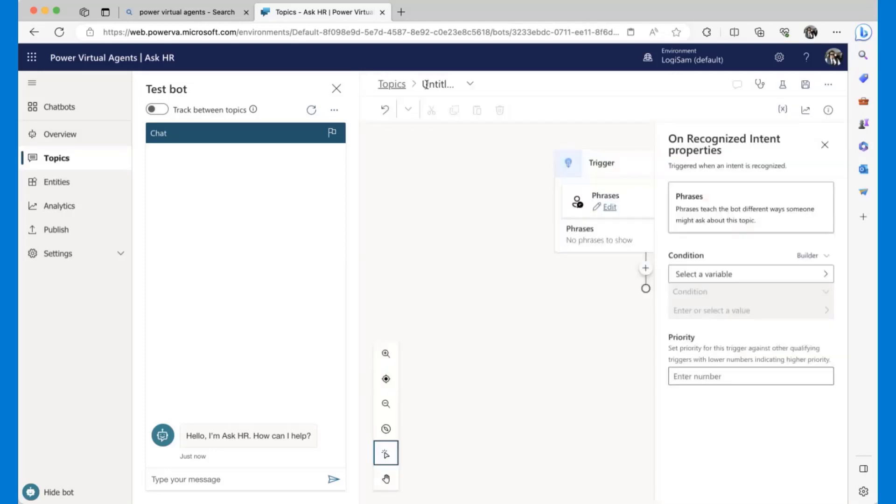
{"action": "key", "text": "super+minus"}
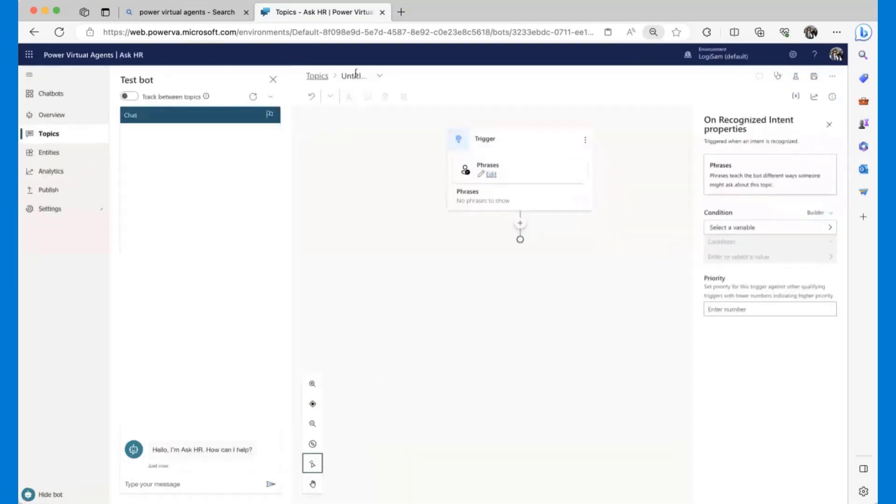
{"action": "left_click", "coordinate": [352, 76]}
{"action": "type", "text": "Sala"}
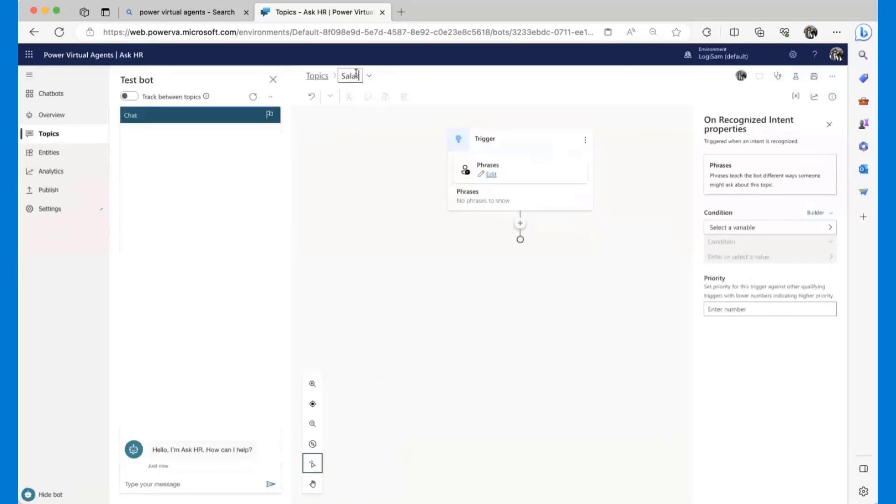
{"action": "type", "text": "ry"}
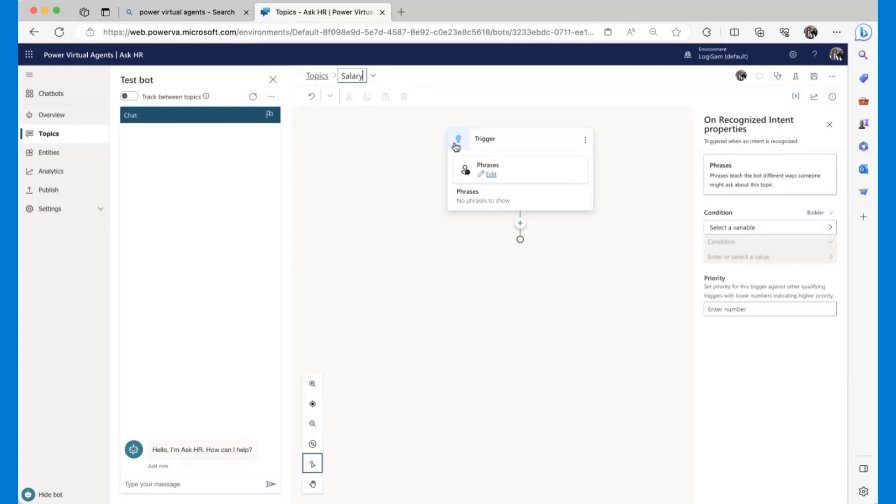
Step: Add the trigger phrases "Salary", "Pay Slip", "Payment" and "payslip" to the Salary topic
{"action": "left_click", "coordinate": [493, 176]}
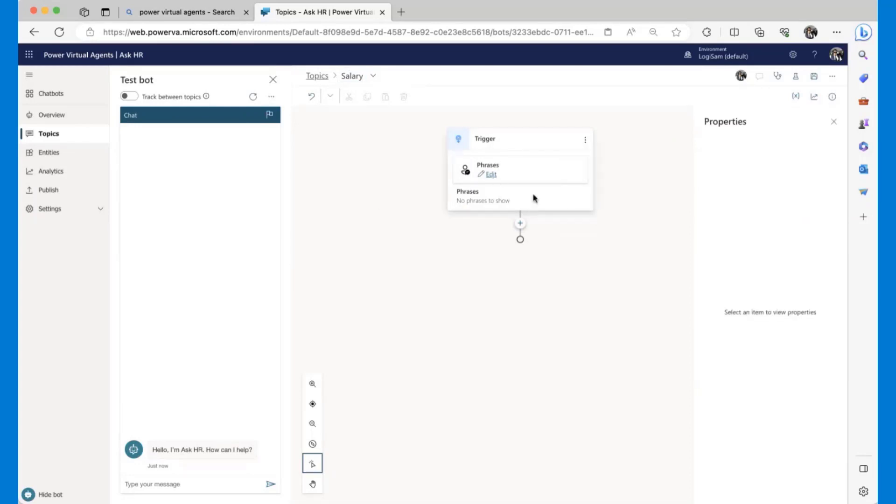
{"action": "left_click", "coordinate": [491, 175]}
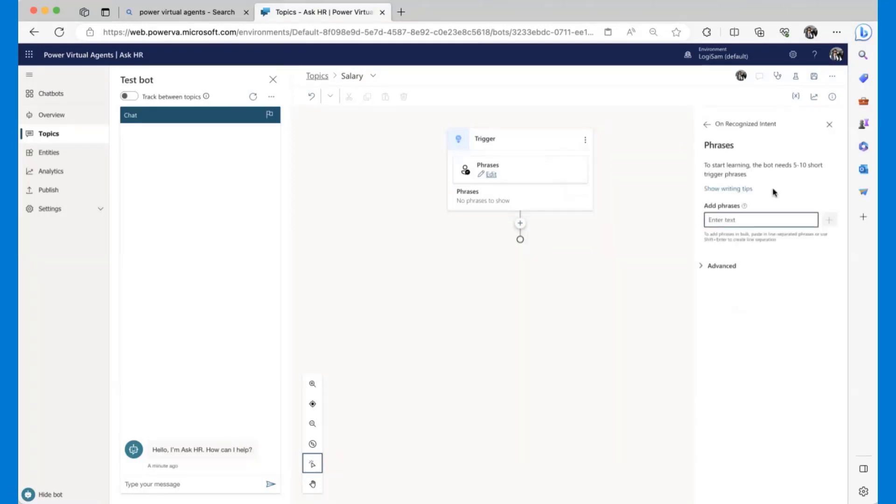
{"action": "type", "text": "Salary"}
{"action": "key", "text": "Return"}
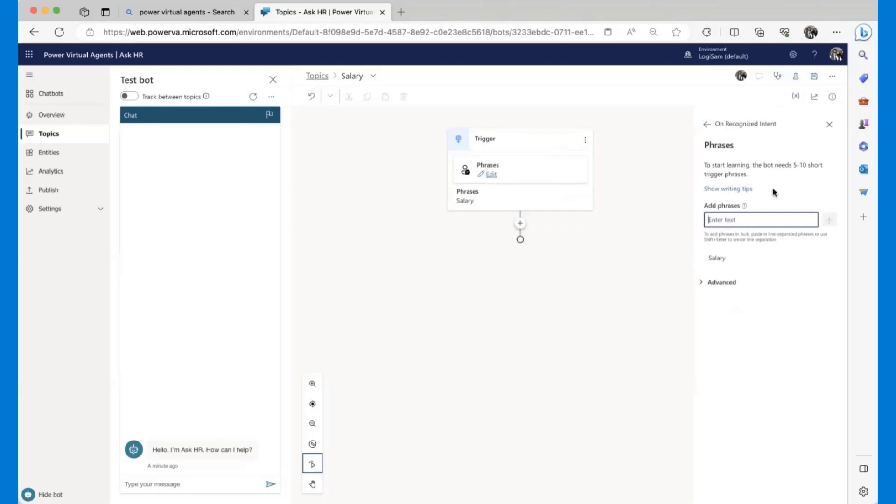
{"action": "type", "text": "Pay Slip"}
{"action": "key", "text": "Return"}
{"action": "type", "text": "Payment"}
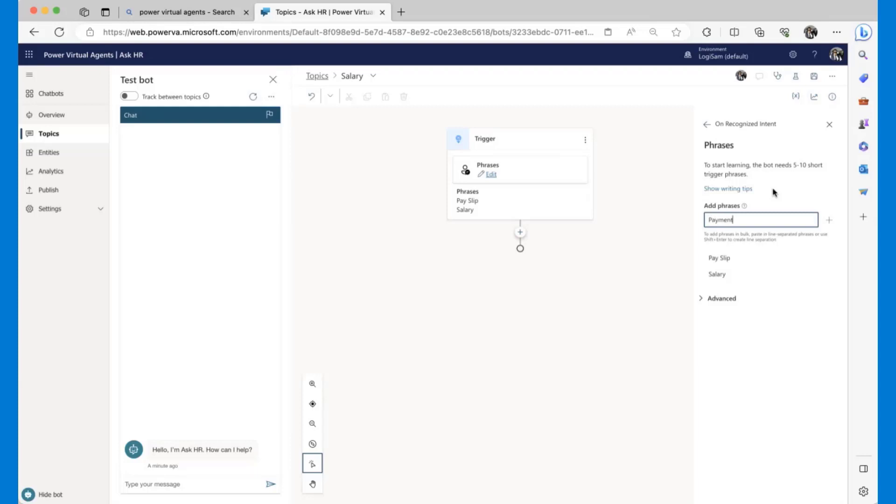
{"action": "key", "text": "Return"}
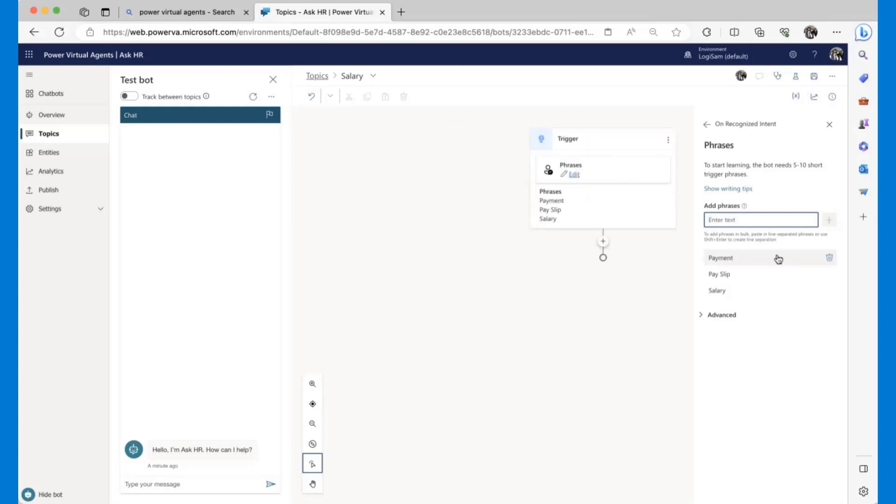
{"action": "type", "text": "payslip"}
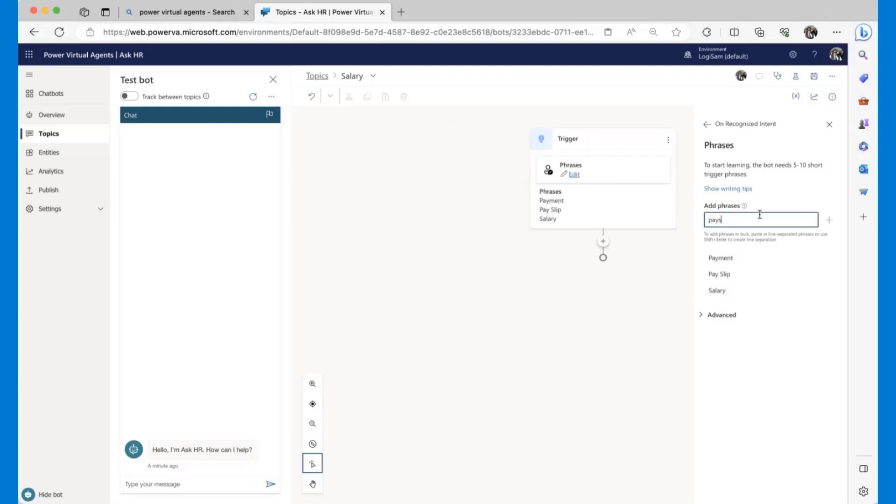
{"action": "key", "text": "Return"}
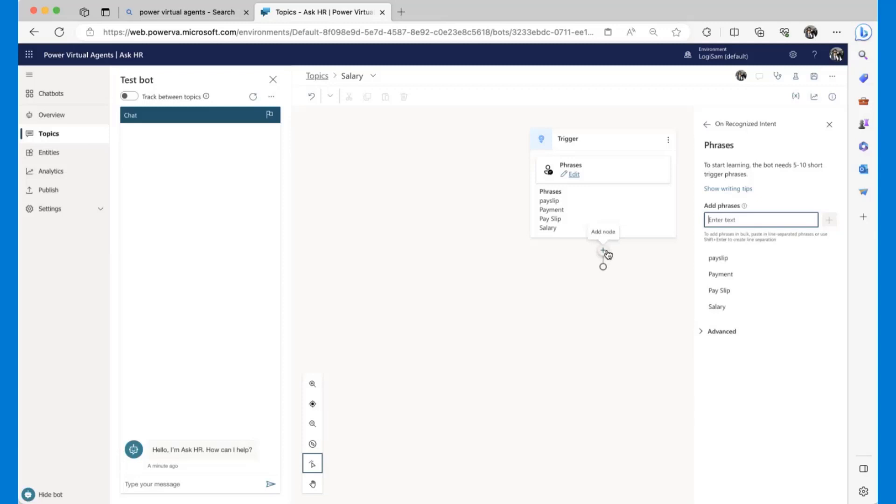
{"action": "left_click", "coordinate": [829, 125]}
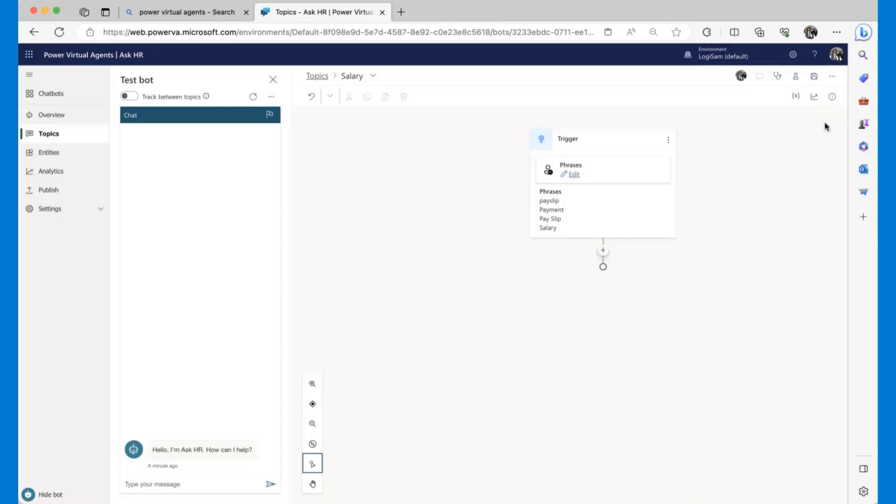
Step: Add a message node below the trigger reading "Thank you for querying about payslip." and, on a second line, "How can i help you today ?"
{"action": "left_click", "coordinate": [603, 250]}
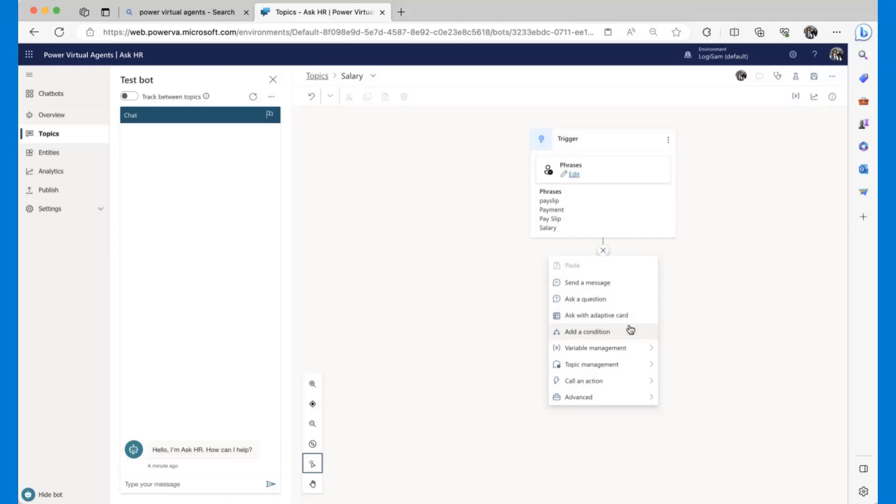
{"action": "left_click", "coordinate": [606, 290]}
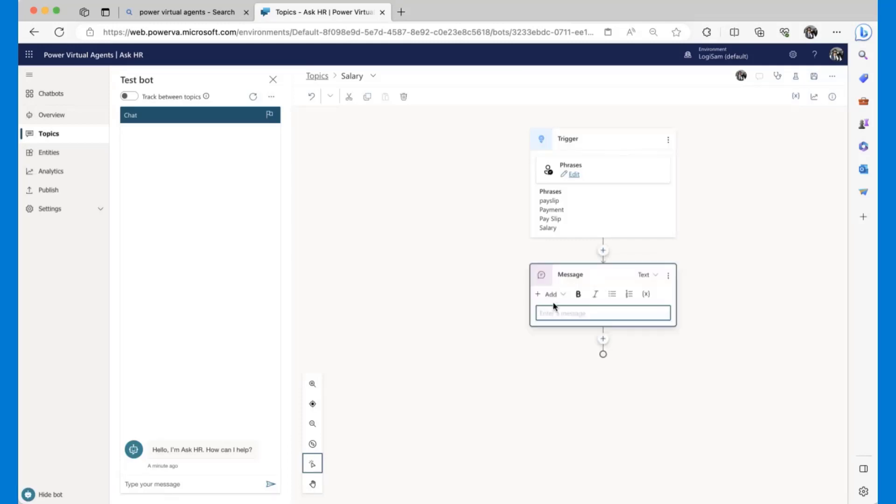
{"action": "type", "text": "Thank you for querying about payslip."}
{"action": "key", "text": "Return"}
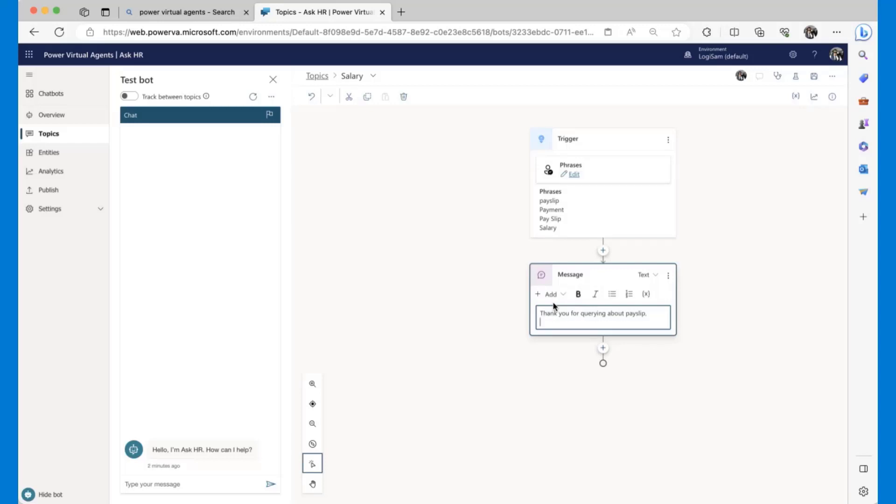
{"action": "type", "text": "How can i help you today?"}
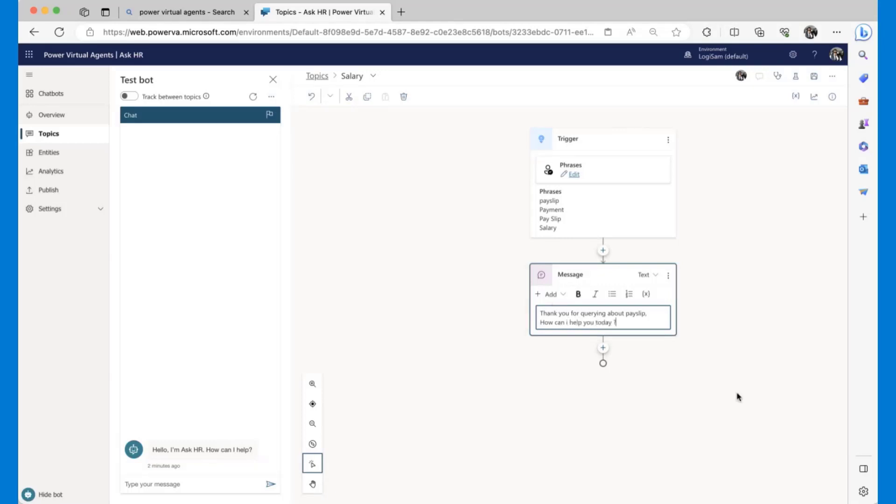
Step: Add a question node below the message asking "Please chose one of the following options"
{"action": "left_click", "coordinate": [603, 351]}
{"action": "left_click", "coordinate": [604, 339]}
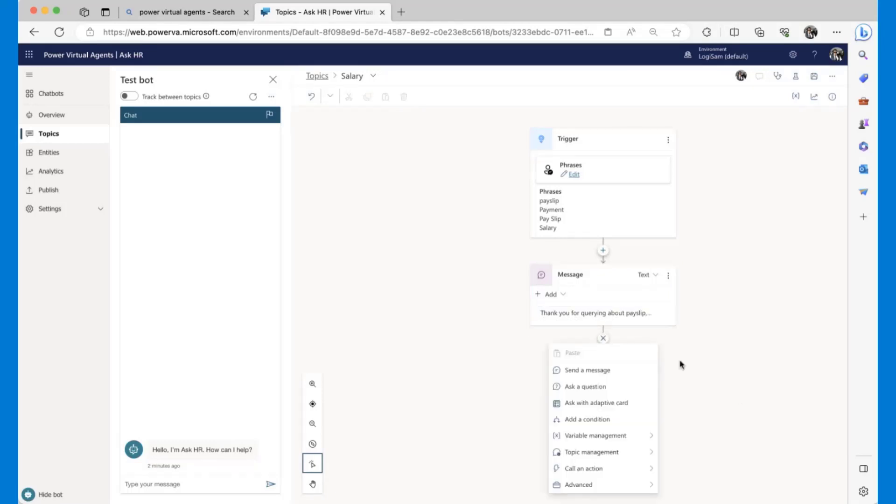
{"action": "left_click", "coordinate": [610, 387]}
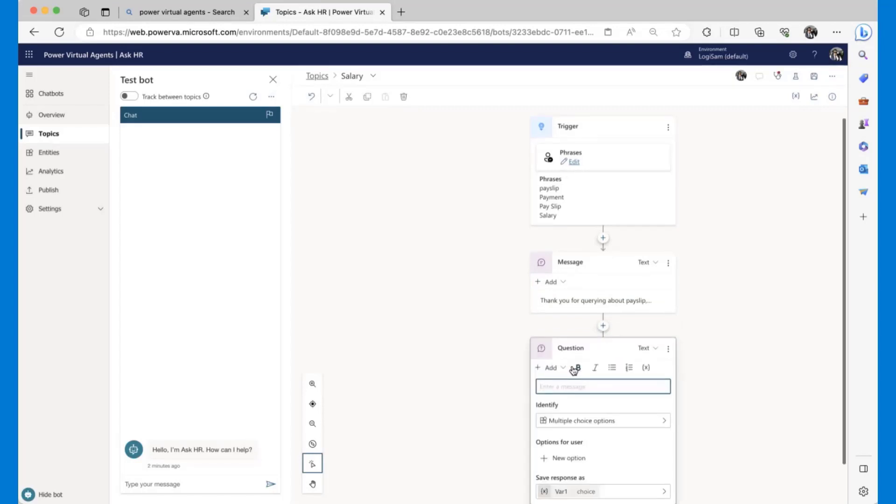
{"action": "type", "text": "D"}
{"action": "key", "text": "BackSpace"}
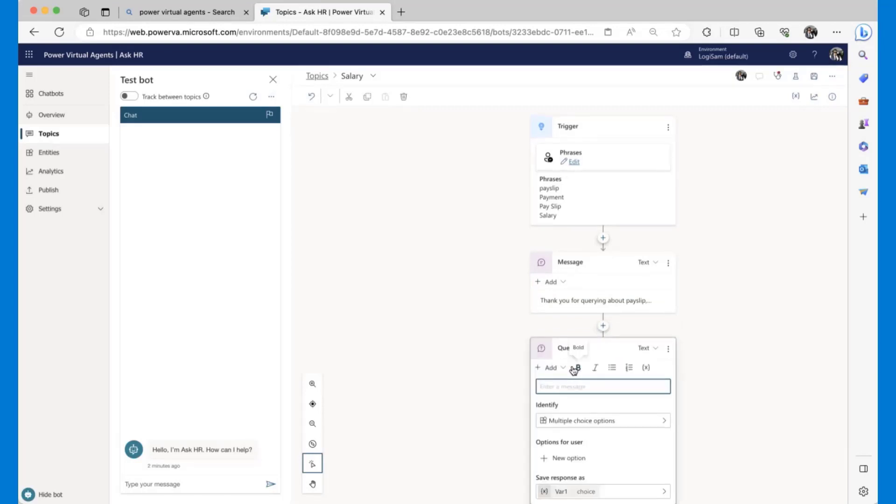
{"action": "type", "text": "Please chose one of the following options"}
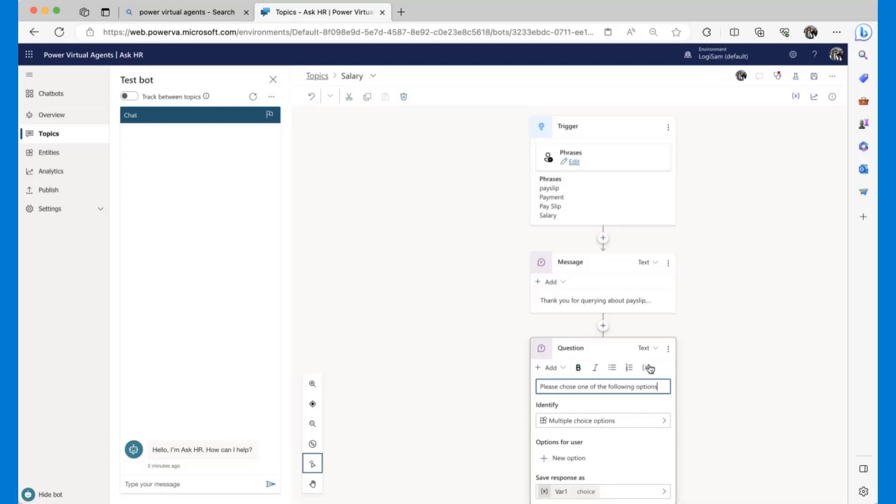
Step: Give the question three user options: "Download my payslip", "Discuss salary increase" and "Contact HR"
{"action": "scroll", "coordinate": [631, 382], "scroll_direction": "down", "scroll_amount": 1}
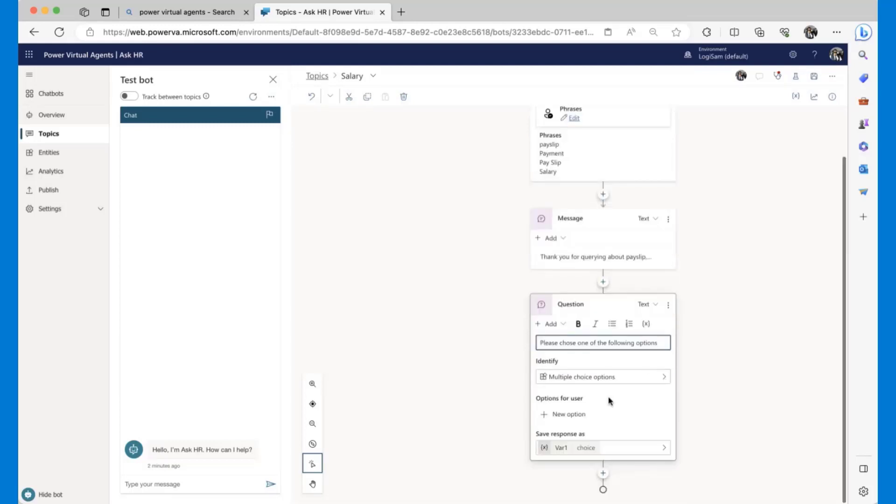
{"action": "left_click", "coordinate": [569, 415]}
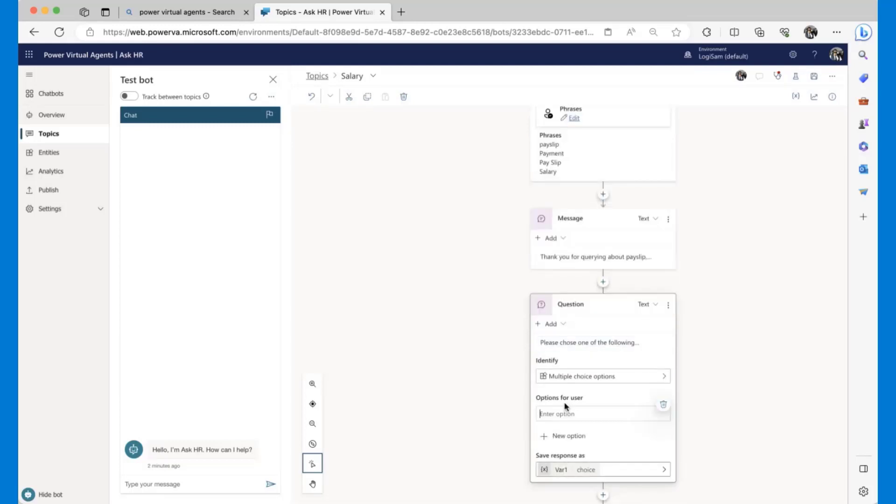
{"action": "type", "text": "Down"}
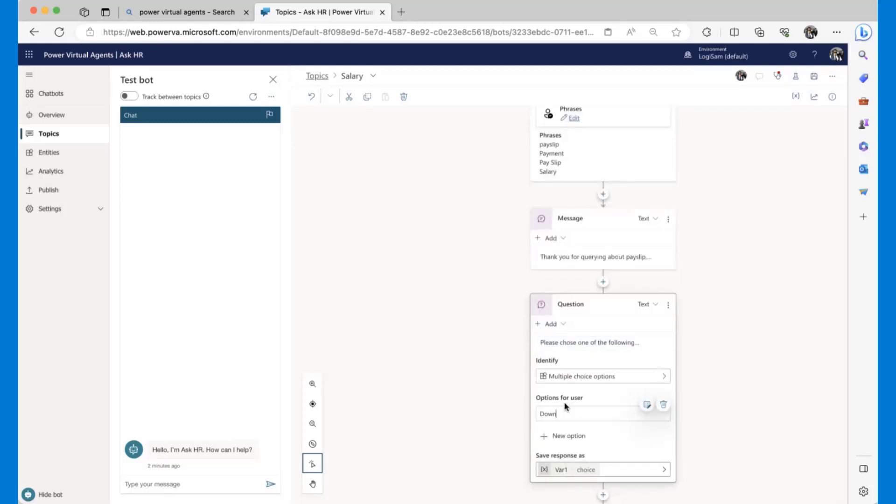
{"action": "type", "text": "load my payslip"}
{"action": "key", "text": "Return"}
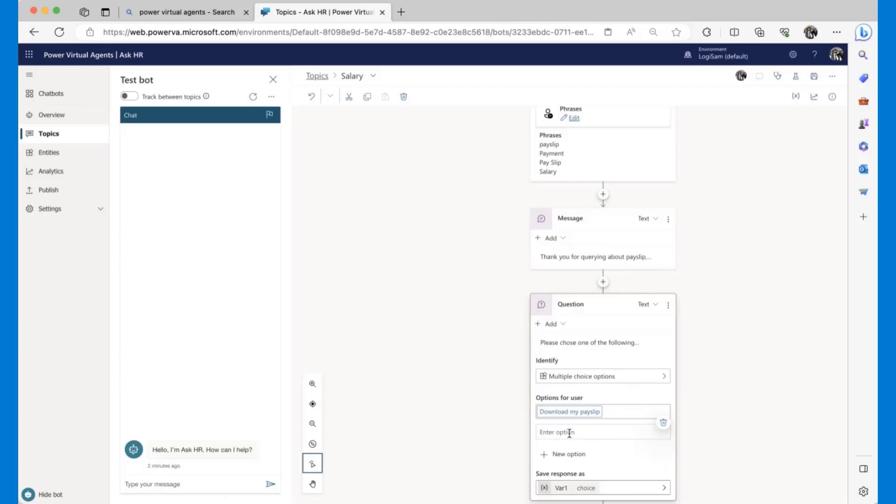
{"action": "left_click", "coordinate": [570, 433]}
{"action": "type", "text": "Discuss salary"}
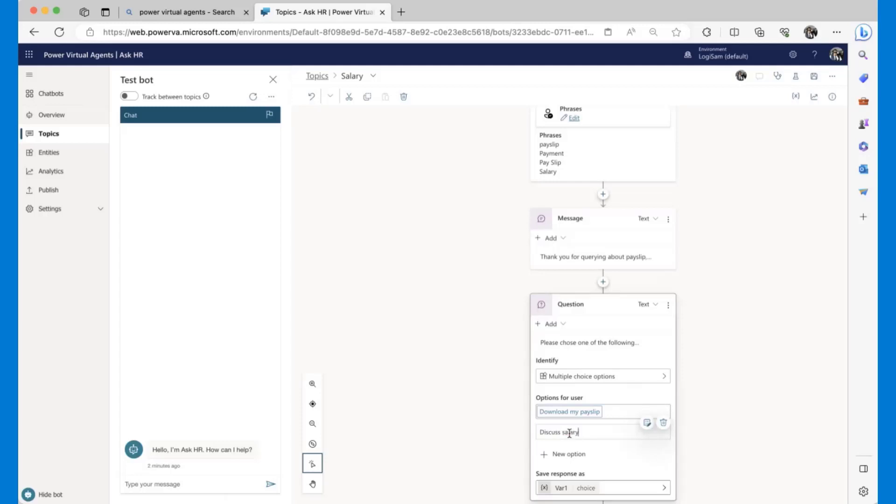
{"action": "type", "text": " increase"}
{"action": "key", "text": "Return"}
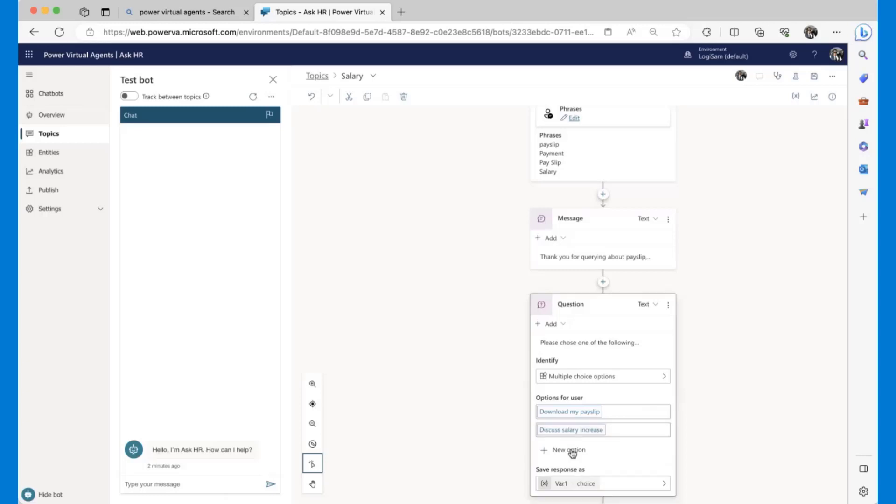
{"action": "left_click", "coordinate": [573, 451]}
{"action": "type", "text": "Conta"}
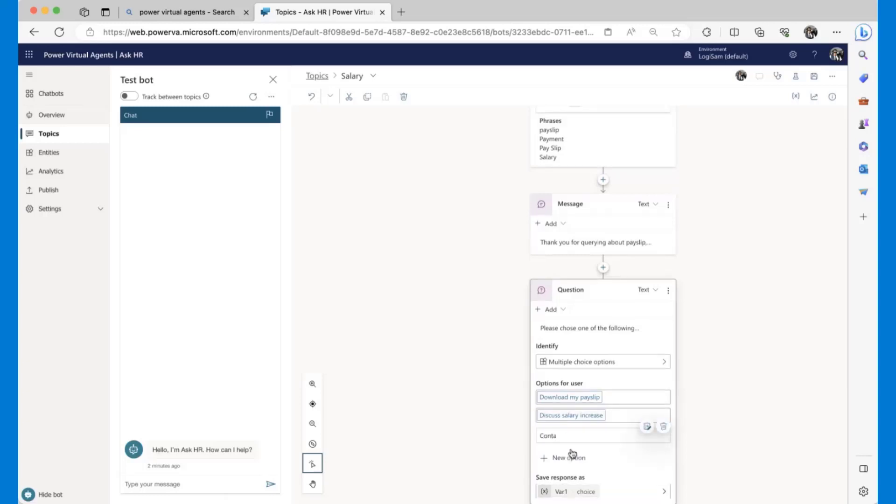
{"action": "type", "text": "ct HR"}
{"action": "key", "text": "Return"}
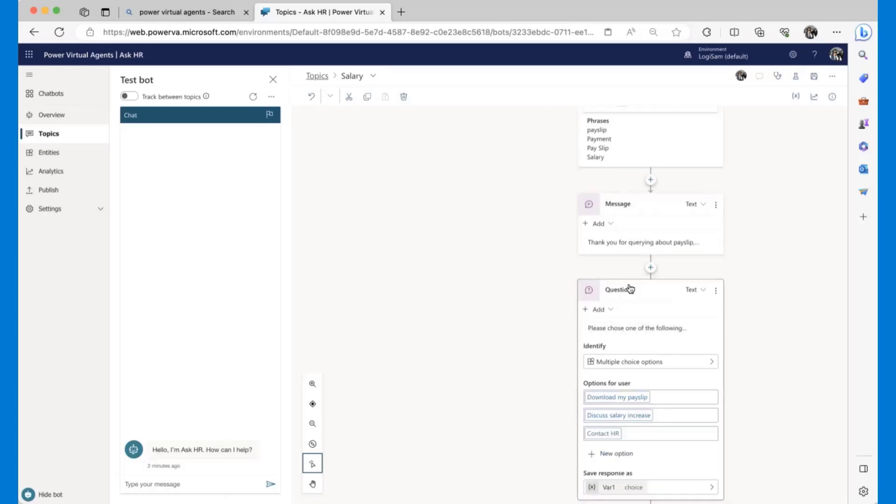
Step: Rename the variable that stores the question's response to "PaySlipSubSection"
{"action": "scroll", "coordinate": [633, 311], "scroll_direction": "down", "scroll_amount": 4}
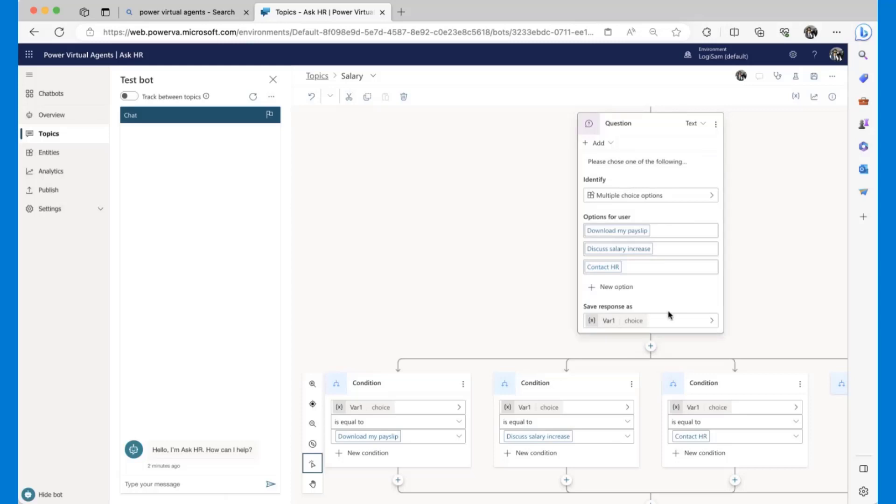
{"action": "left_click", "coordinate": [615, 329]}
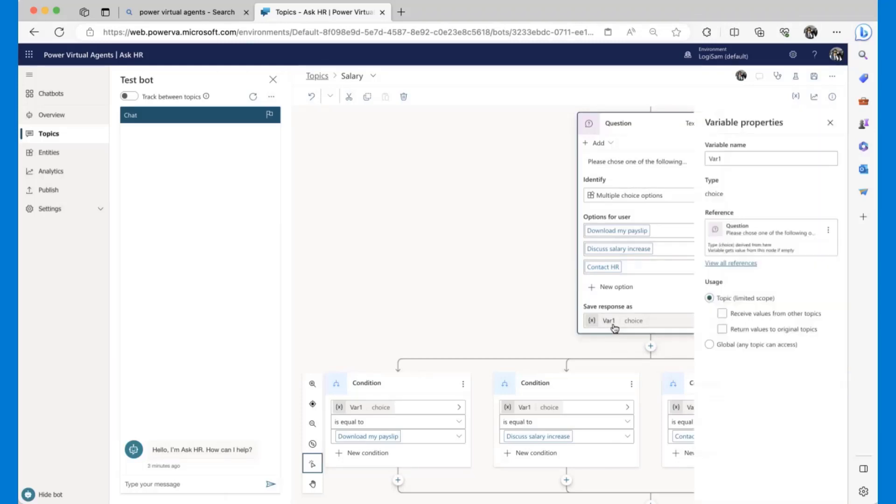
{"action": "double_click", "coordinate": [730, 158]}
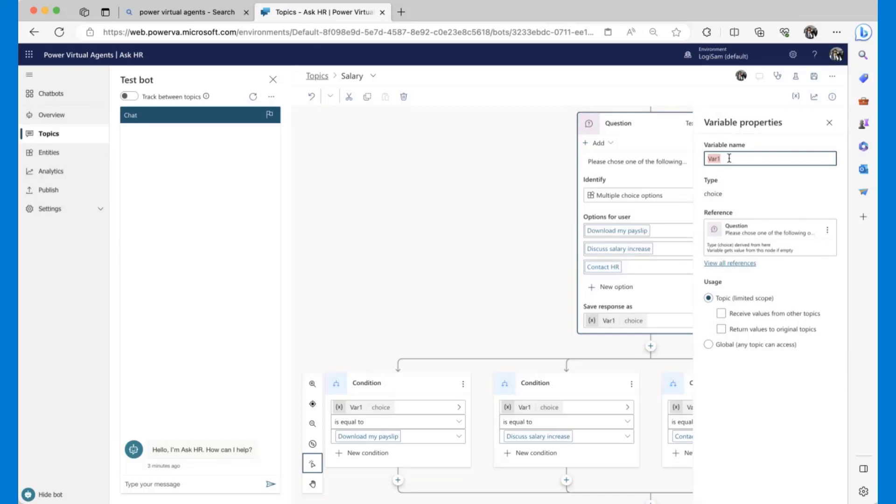
{"action": "type", "text": "PaySlip"}
{"action": "type", "text": "Succ"}
{"action": "key", "text": "BackSpace"}
{"action": "type", "text": "cessful"}
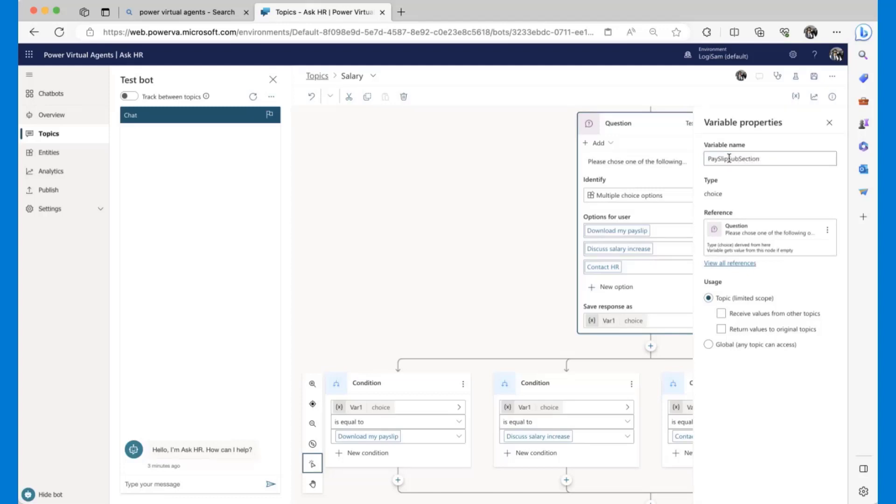
{"action": "left_click", "coordinate": [484, 218]}
{"action": "scroll", "coordinate": [452, 254], "scroll_direction": "down", "scroll_amount": 2}
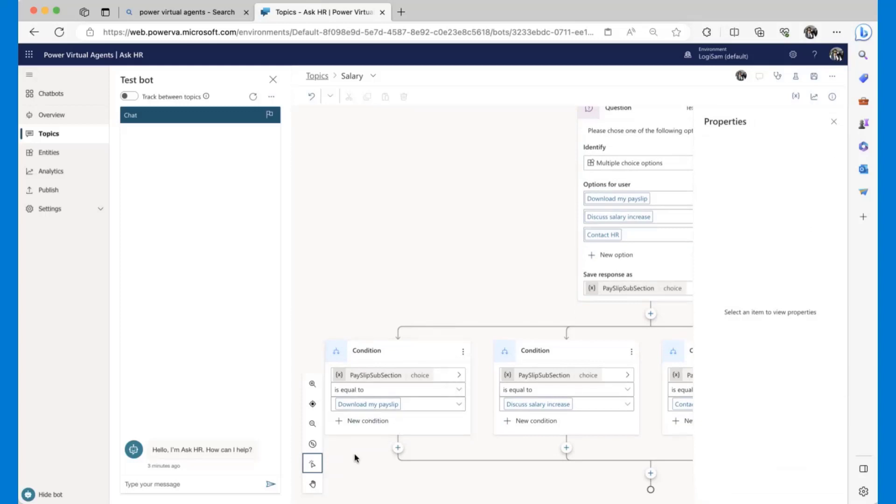
{"action": "left_click", "coordinate": [399, 448]}
{"action": "scroll", "coordinate": [414, 440], "scroll_direction": "down", "scroll_amount": 3}
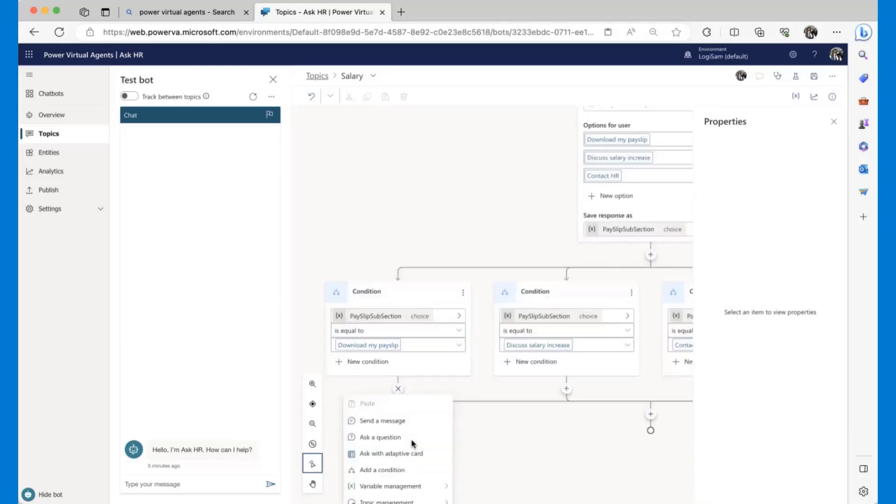
{"action": "left_click", "coordinate": [428, 387]}
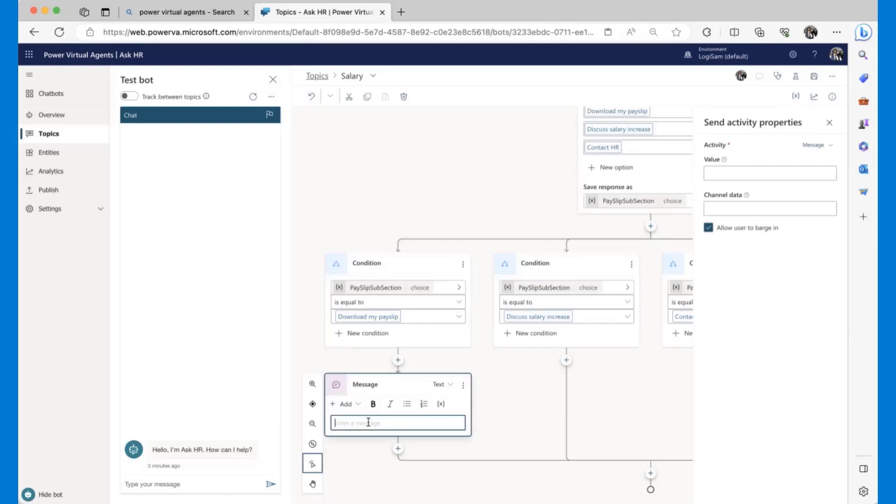
{"action": "type", "text": "You can jus"}
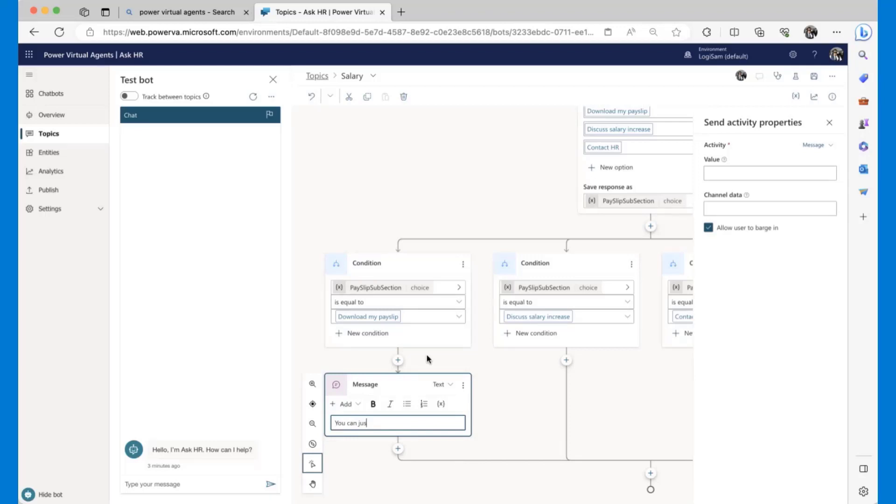
{"action": "type", "text": "t log to XYZ system (https://www.xyz.com"}
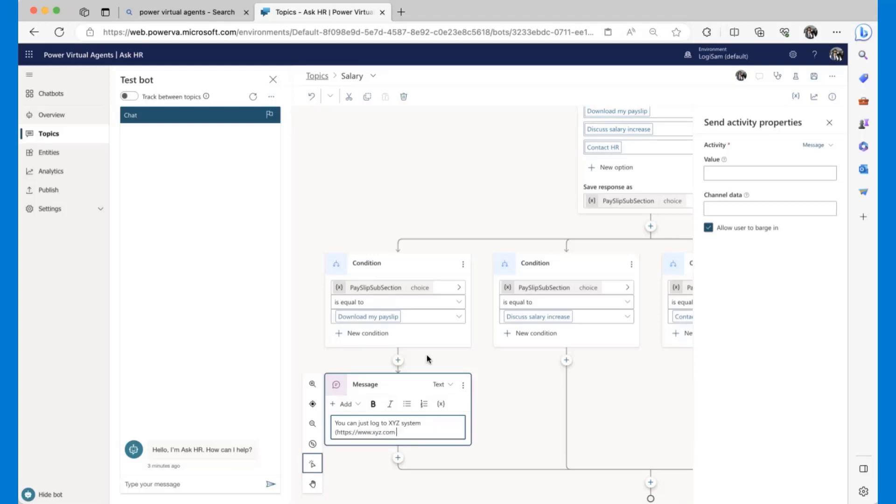
{"action": "type", "text": ") and download"}
{"action": "key", "text": "ctrl+shift+Left"}
{"action": "key", "text": "ctrl+shift+Left"}
{"action": "type", "text": ":"}
{"action": "key", "text": "Return"}
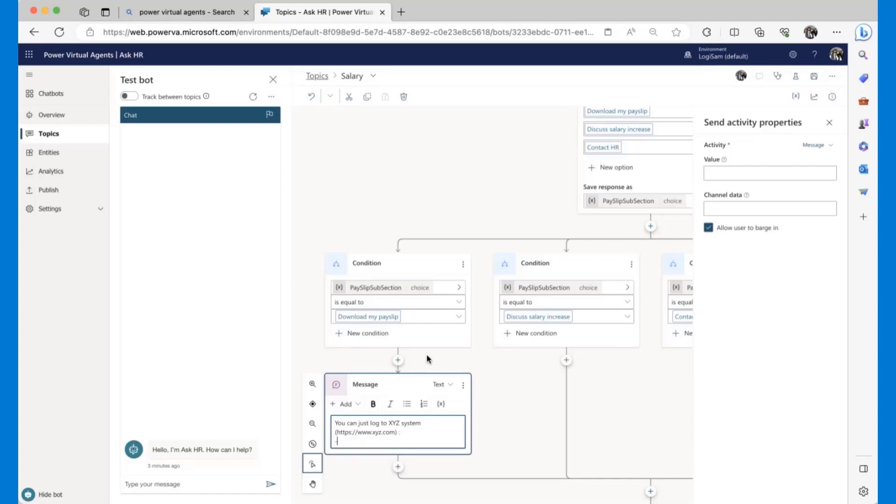
Step: Extend the payslip download message with the lines "-Select the month" and "- Click Download"
{"action": "type", "text": "-Select the month"}
{"action": "key", "text": "BackSpace"}
{"action": "key", "text": "BackSpace"}
{"action": "key", "text": "BackSpace"}
{"action": "type", "text": "nth"}
{"action": "key", "text": "Return"}
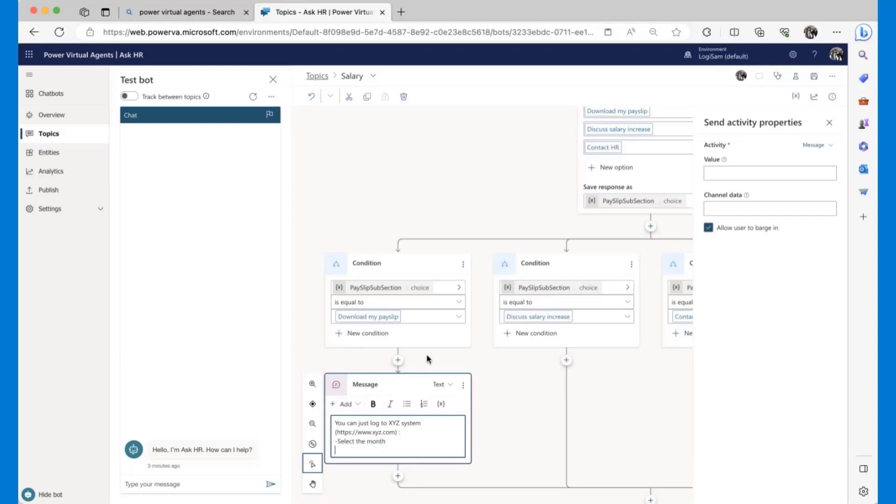
{"action": "type", "text": "- Click Down load"}
{"action": "key", "text": "Left"}
{"action": "key", "text": "Left"}
{"action": "key", "text": "Left"}
{"action": "key", "text": "Left"}
{"action": "key", "text": "BackSpace"}
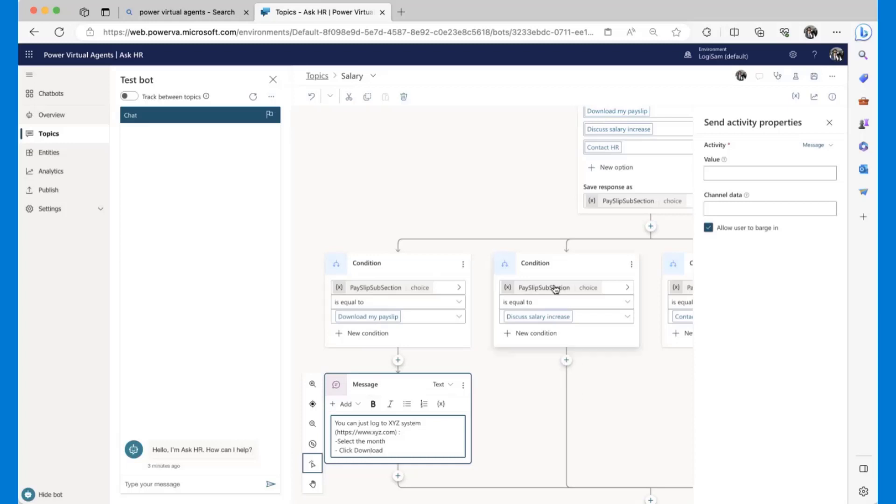
Step: Add a message under the Discuss salary increase condition: "Salary increases have to be discussed and requested by line managers, please have a word with you manager"
{"action": "left_click", "coordinate": [566, 362]}
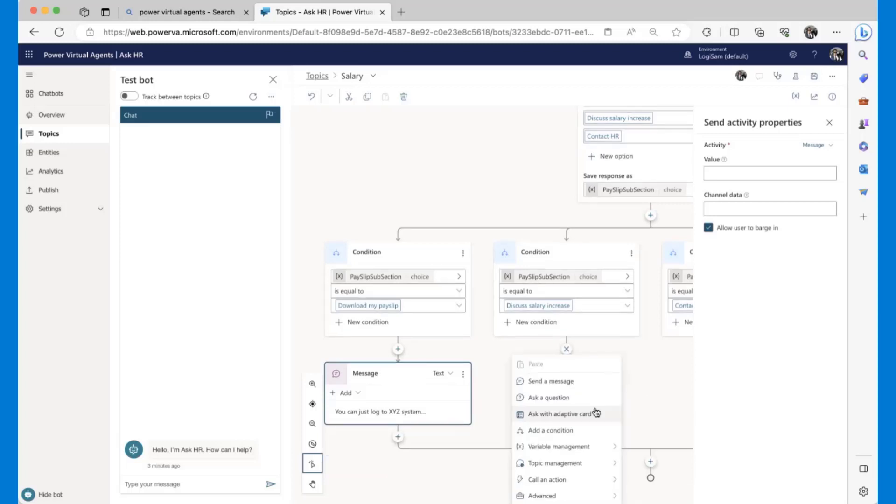
{"action": "left_click", "coordinate": [575, 382]}
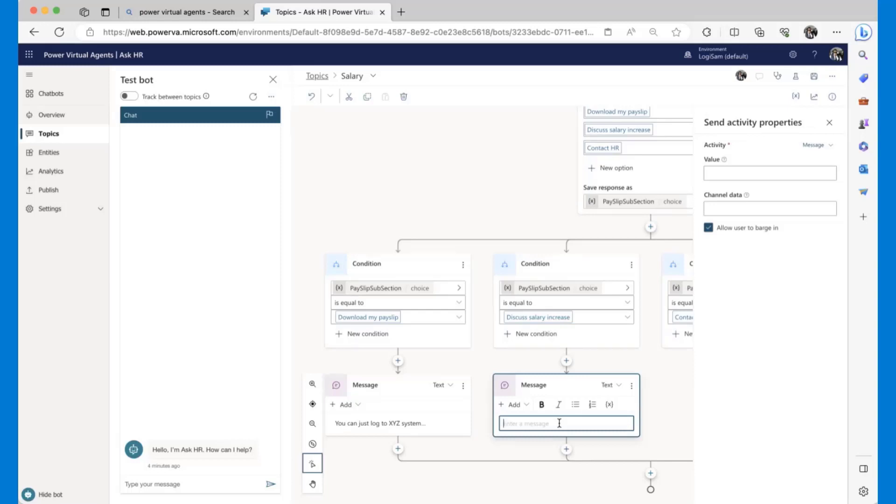
{"action": "type", "text": "Salary increases have to be discussed wi"}
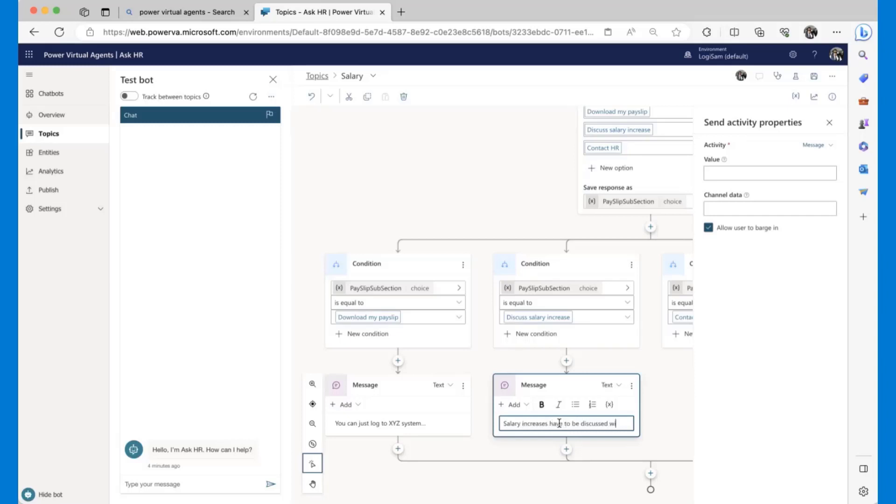
{"action": "key", "text": "BackSpace"}
{"action": "key", "text": "BackSpace"}
{"action": "type", "text": "aqnd re"}
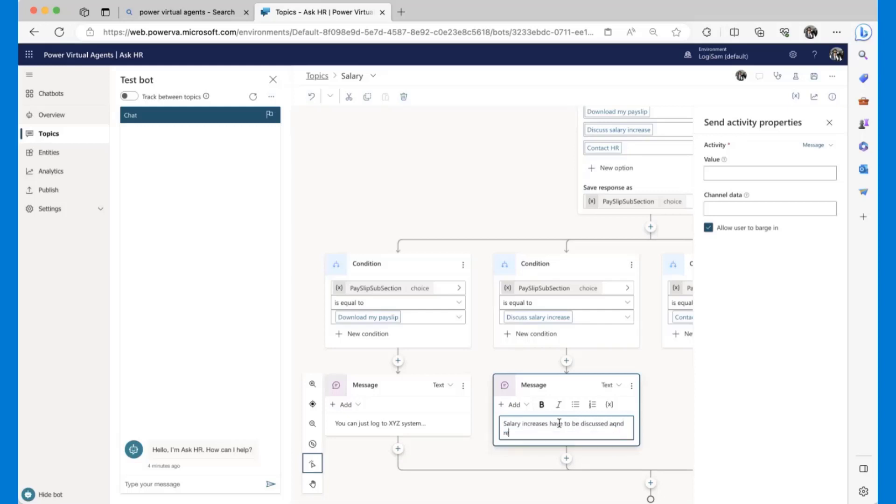
{"action": "key", "text": "BackSpace"}
{"action": "key", "text": "BackSpace"}
{"action": "key", "text": "BackSpace"}
{"action": "key", "text": "BackSpace"}
{"action": "key", "text": "BackSpace"}
{"action": "key", "text": "BackSpace"}
{"action": "type", "text": "nd "}
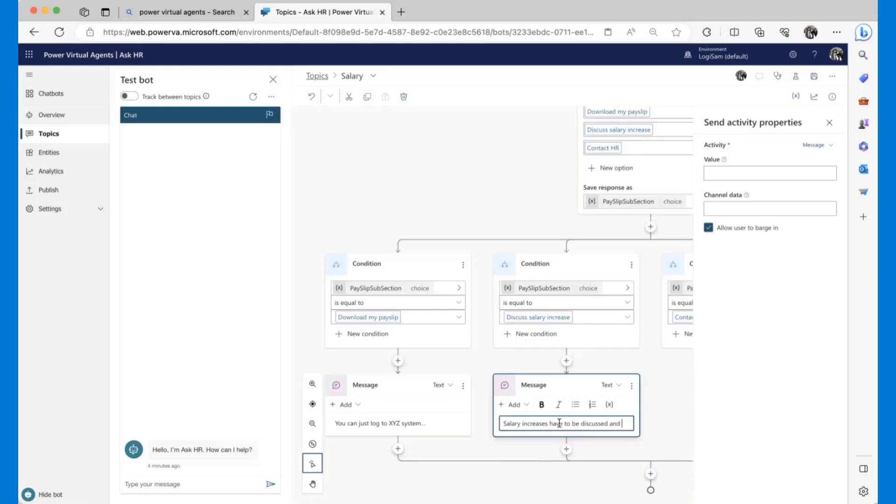
{"action": "type", "text": "requested by "}
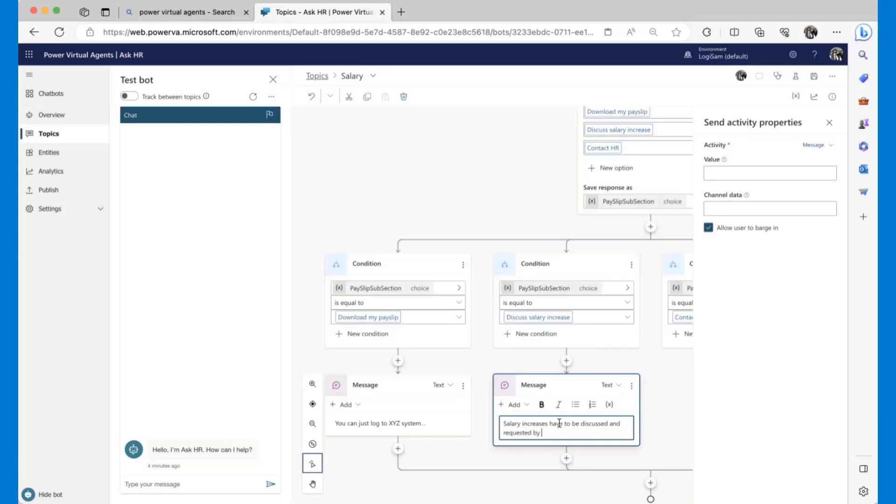
{"action": "type", "text": "line managers, please"}
{"action": "type", "text": " start this"}
{"action": "key", "text": "ctrl+shift+Left"}
{"action": "key", "text": "ctrl+shift+Left"}
{"action": "type", "text": "have a wor"}
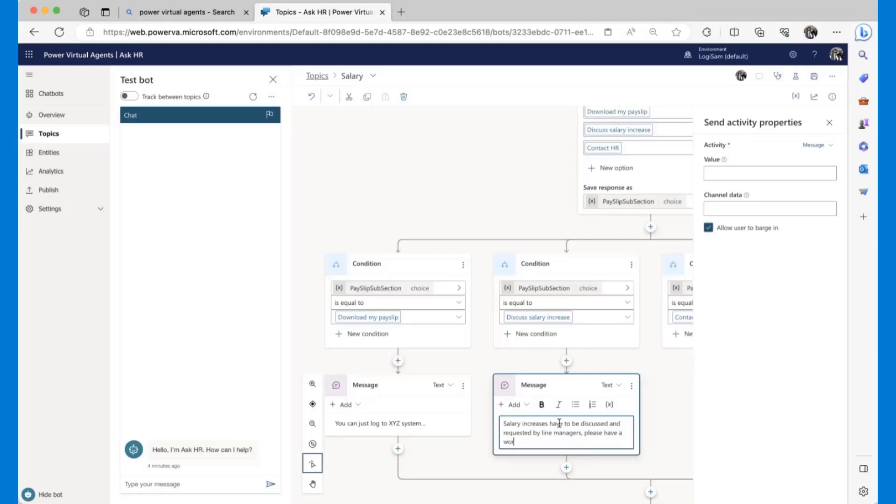
{"action": "type", "text": "k with you manager"}
Step: Add a question under the Contact HR condition with the text "tell me more about your request"
{"action": "scroll", "coordinate": [645, 370], "scroll_direction": "right", "scroll_amount": 3}
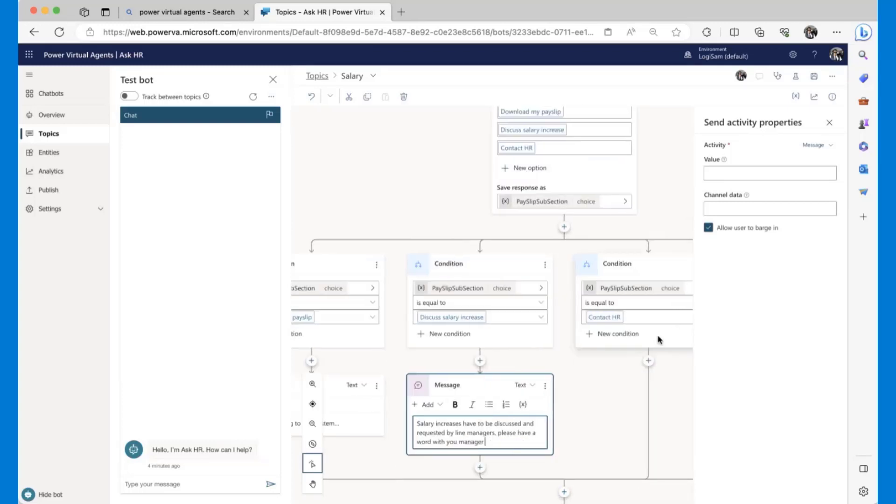
{"action": "left_click", "coordinate": [648, 361]}
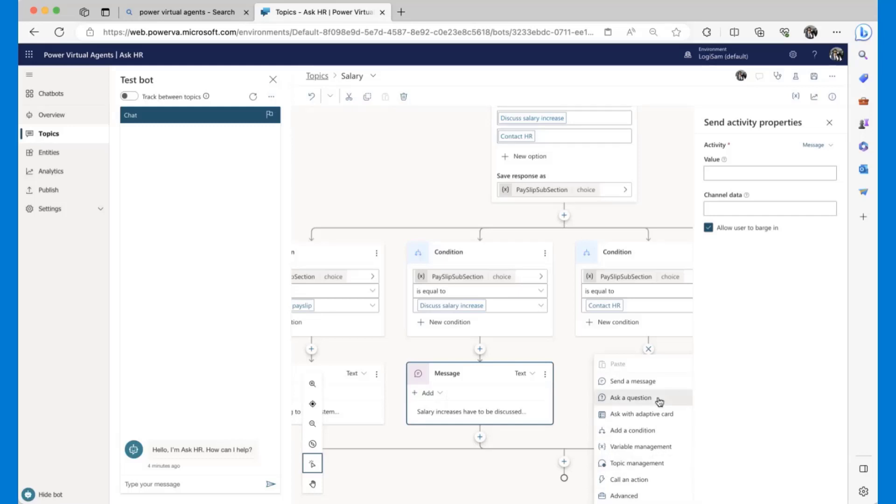
{"action": "left_click", "coordinate": [659, 402]}
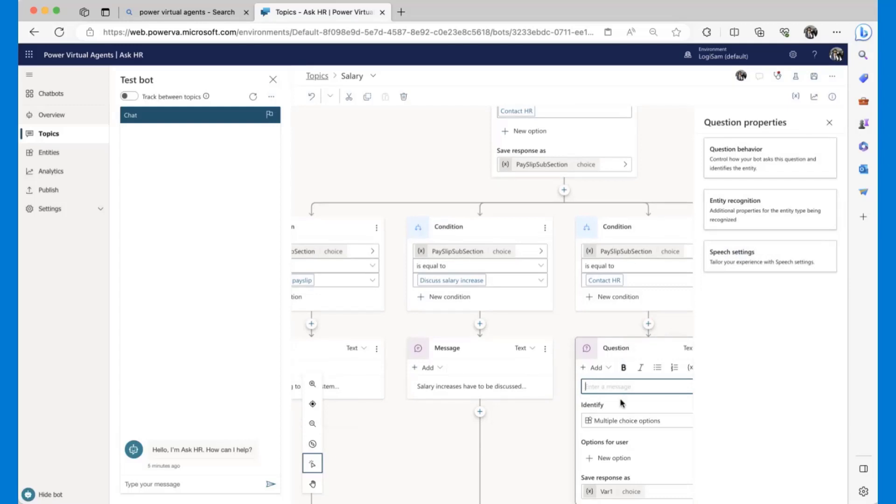
{"action": "type", "text": "Please provide a"}
{"action": "key", "text": "ctrl+a"}
{"action": "type", "text": "tell me more about y"}
{"action": "key", "text": "BackSpace"}
{"action": "type", "text": "t your request"}
Step: Set the Contact HR question to identify the user's entire response
{"action": "left_click", "coordinate": [651, 422]}
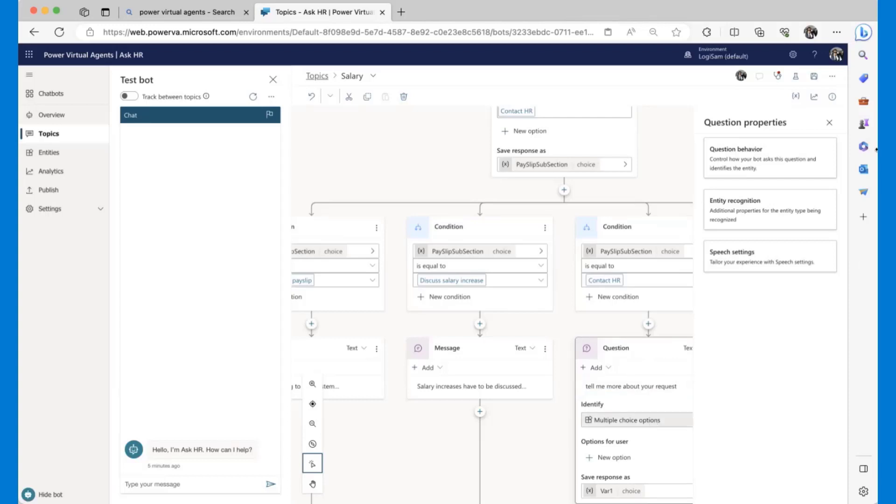
{"action": "left_click", "coordinate": [683, 422]}
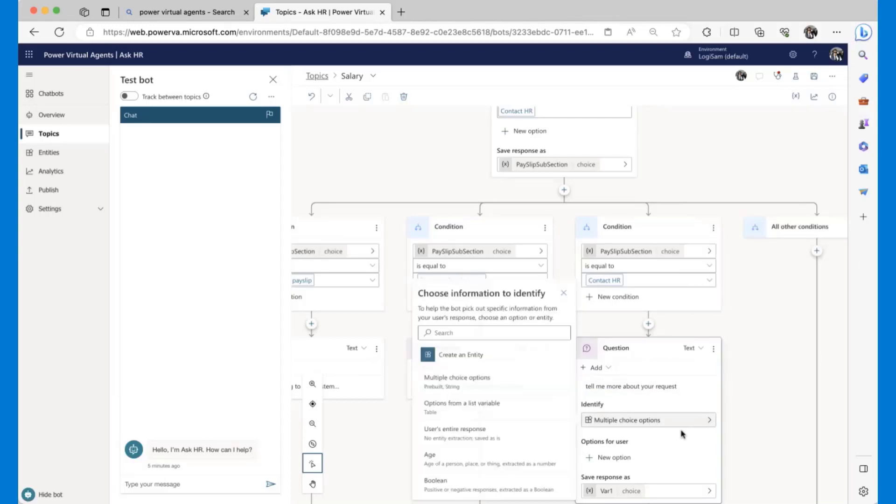
{"action": "scroll", "coordinate": [497, 416], "scroll_direction": "down", "scroll_amount": 1}
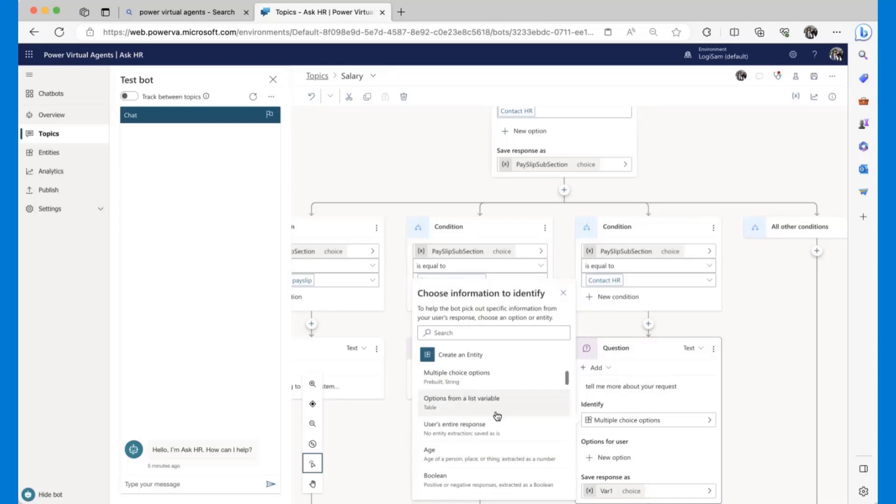
{"action": "left_click", "coordinate": [454, 435]}
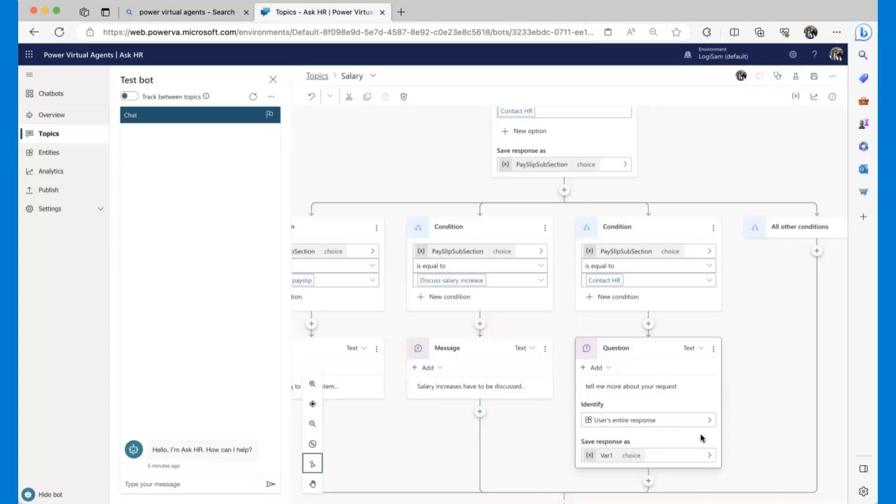
Step: Rename the variable that stores the Contact HR question's response to "RequestDetails"
{"action": "left_click", "coordinate": [635, 456]}
{"action": "double_click", "coordinate": [739, 154]}
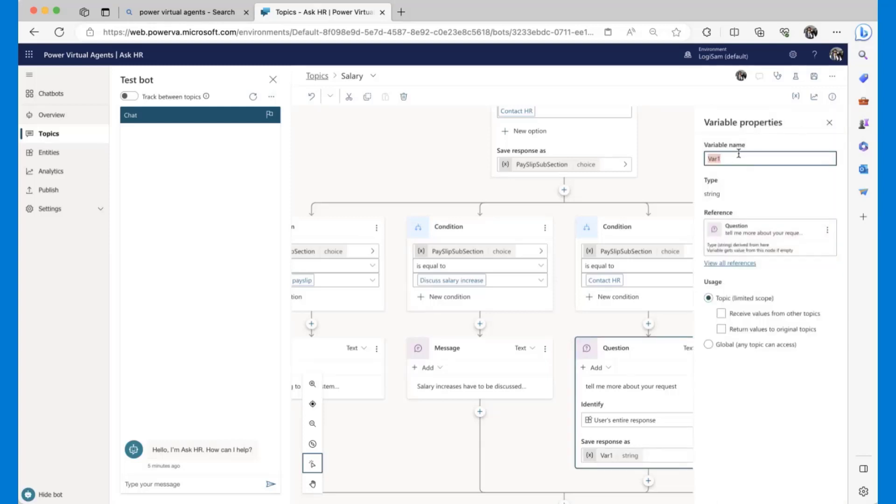
{"action": "type", "text": "RequestDetails"}
{"action": "scroll", "coordinate": [572, 406], "scroll_direction": "down", "scroll_amount": 1}
{"action": "left_click", "coordinate": [649, 449]}
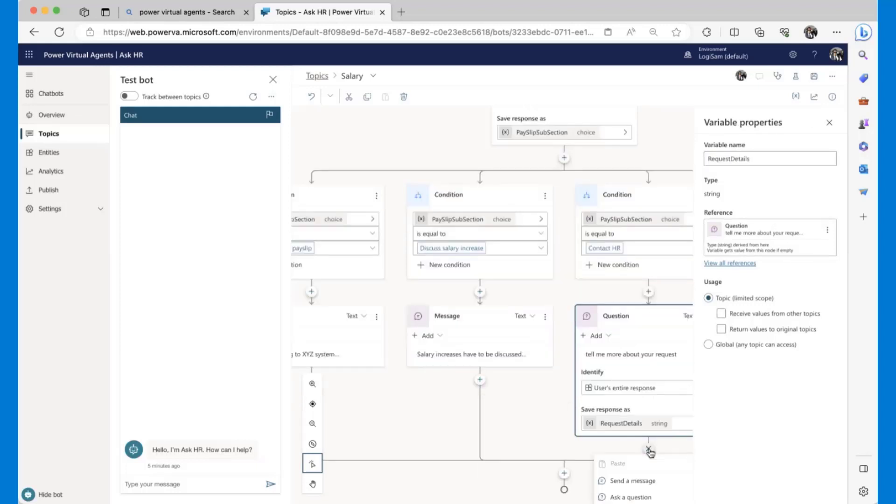
{"action": "scroll", "coordinate": [648, 418], "scroll_direction": "down", "scroll_amount": 3}
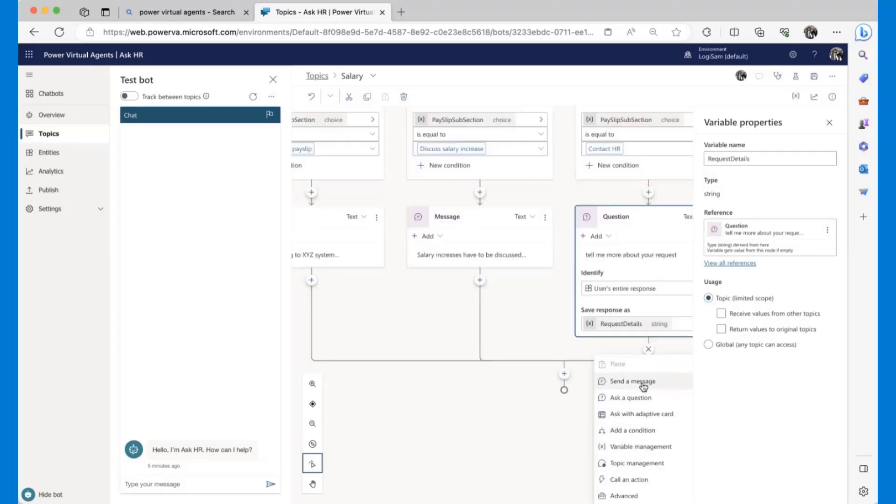
{"action": "left_click", "coordinate": [541, 316]}
{"action": "scroll", "coordinate": [542, 319], "scroll_direction": "up", "scroll_amount": 3}
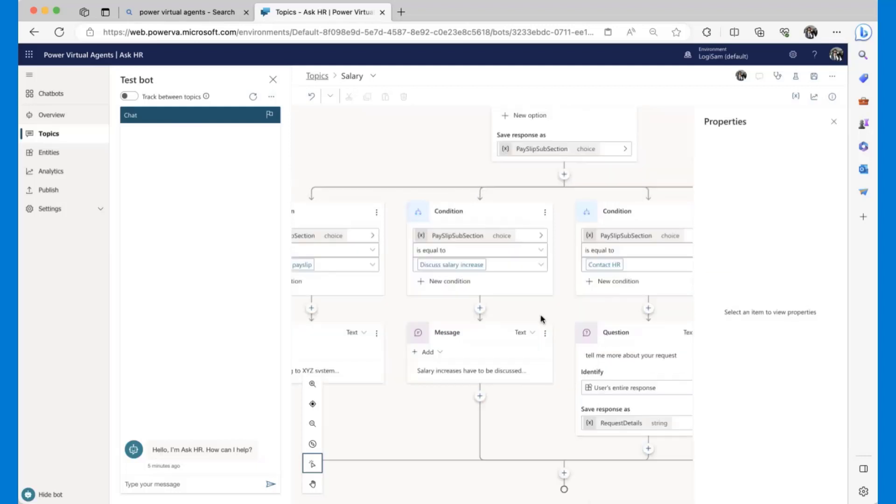
Step: Close the properties pane, review the Salary conversation flow and save the topic
{"action": "left_click", "coordinate": [834, 121]}
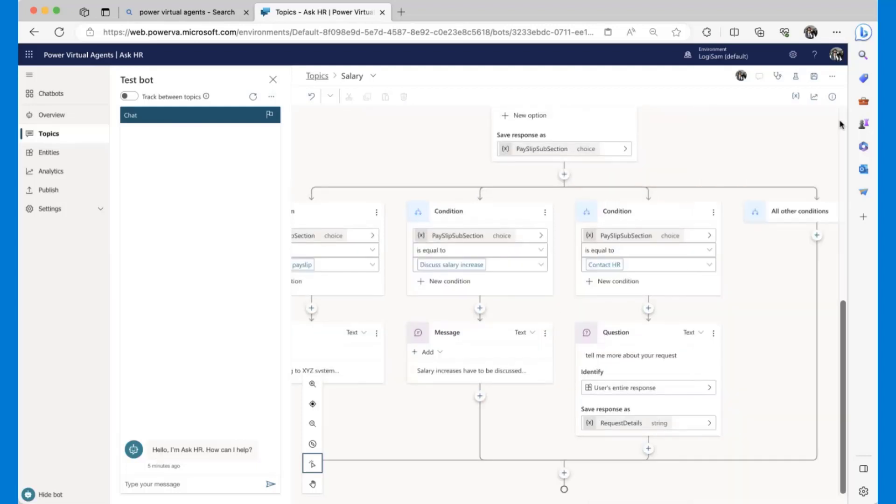
{"action": "scroll", "coordinate": [693, 256], "scroll_direction": "up", "scroll_amount": 7}
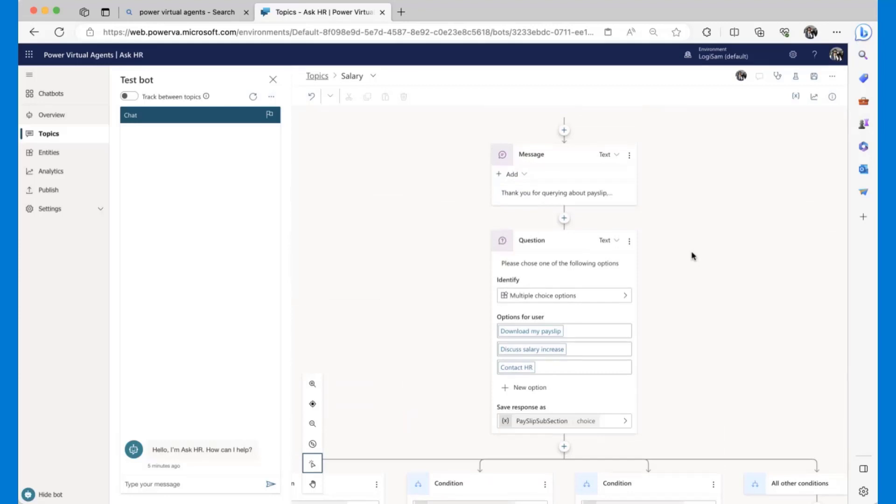
{"action": "scroll", "coordinate": [694, 257], "scroll_direction": "down", "scroll_amount": 7}
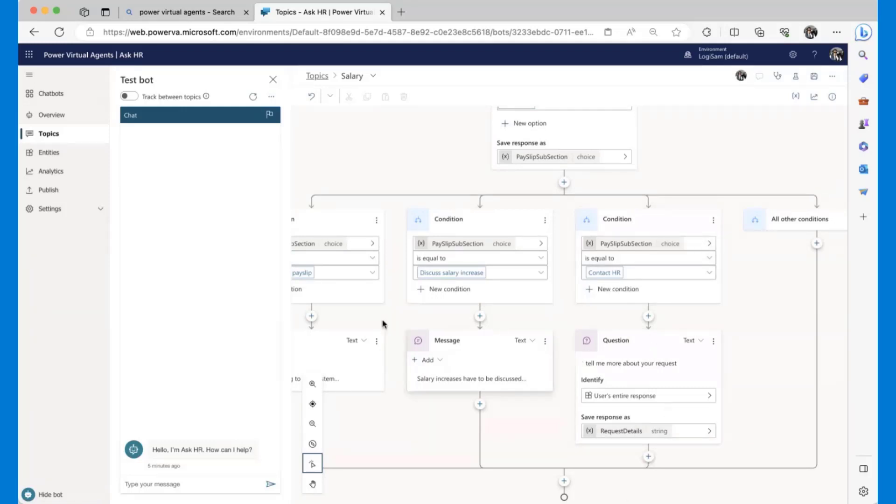
{"action": "left_click", "coordinate": [813, 76]}
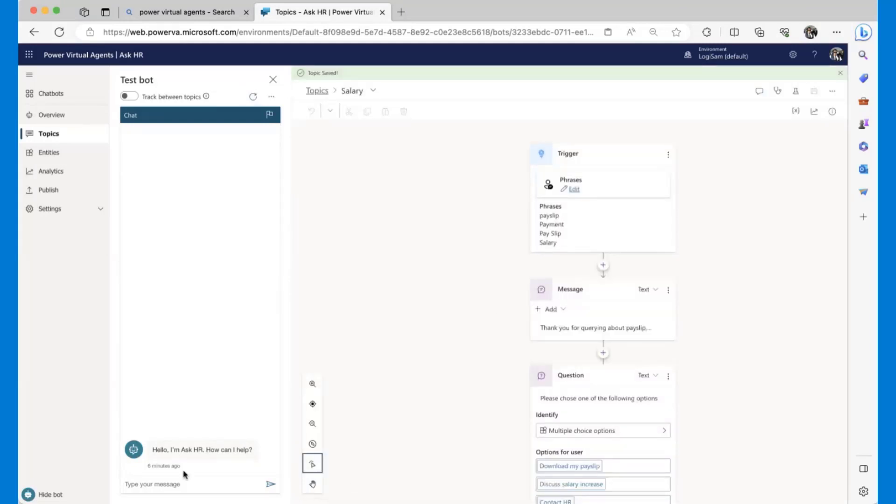
Step: Test the bot by sending the message "salary" and choosing the Download my payslip reply
{"action": "left_click", "coordinate": [170, 485]}
{"action": "type", "text": "salary"}
{"action": "key", "text": "Return"}
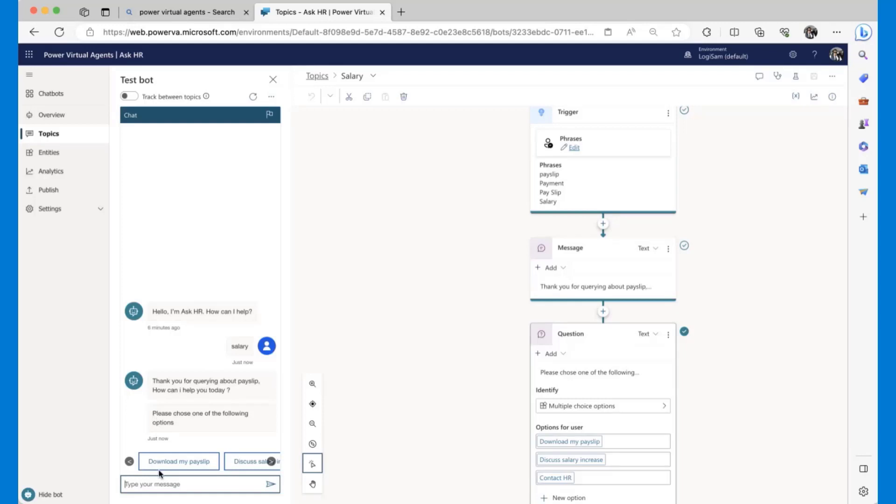
{"action": "left_click", "coordinate": [271, 461]}
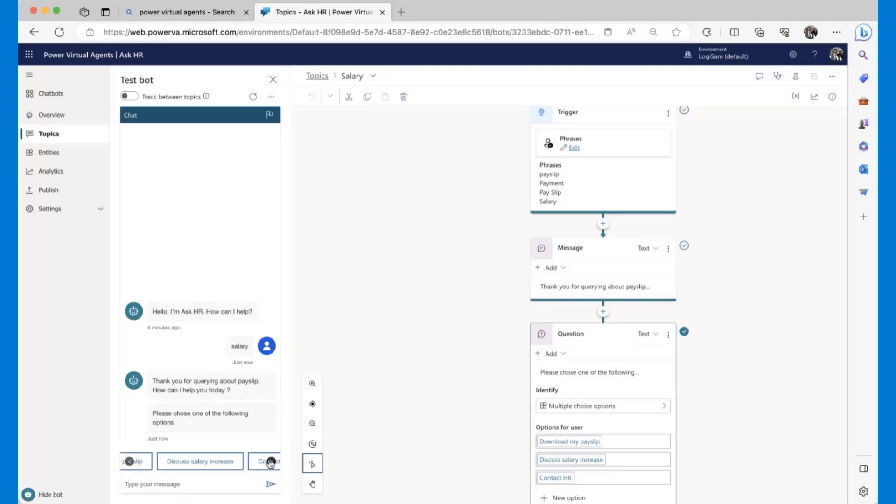
{"action": "left_click", "coordinate": [130, 462]}
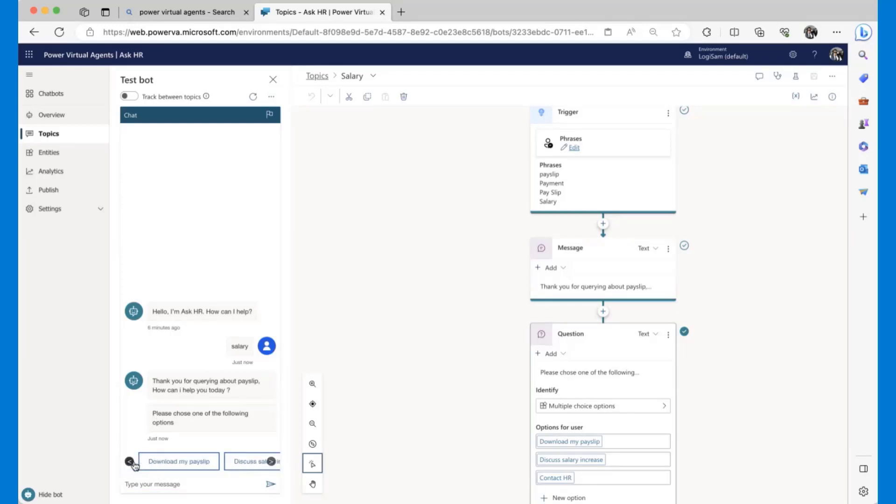
{"action": "left_click", "coordinate": [179, 462]}
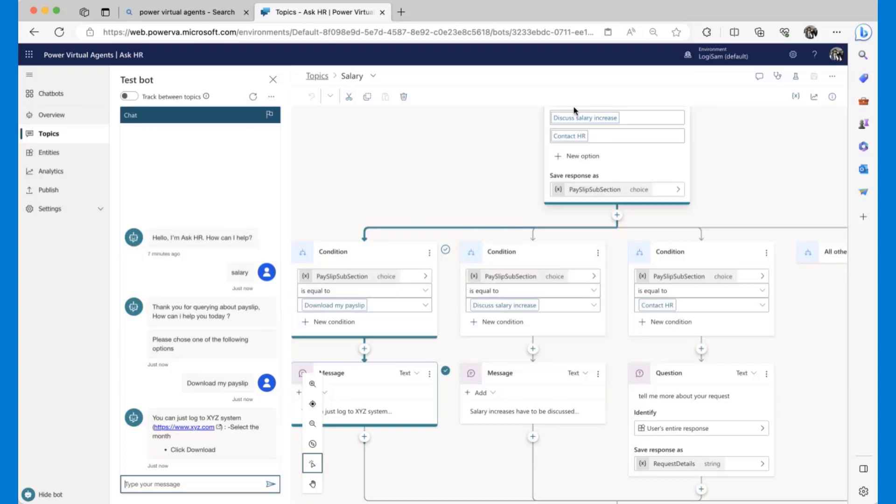
Step: Create a new blank topic and name it "Maternity Leave"
{"action": "left_click", "coordinate": [67, 136]}
{"action": "left_click", "coordinate": [334, 80]}
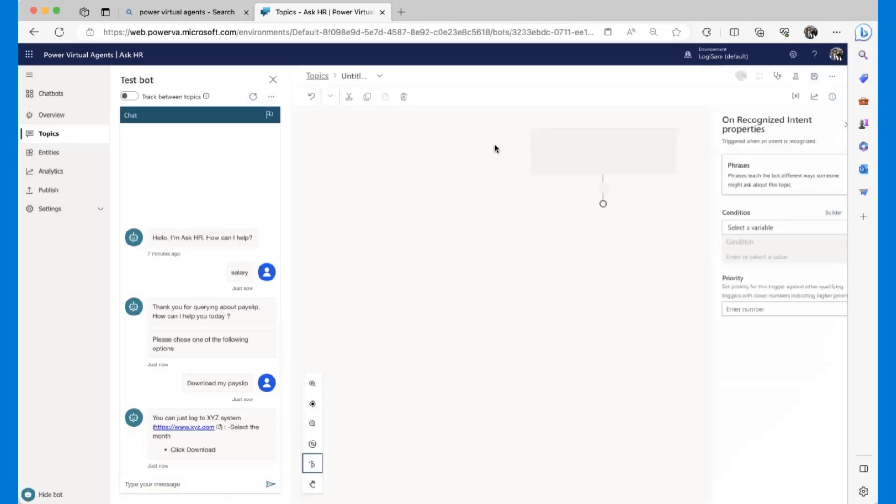
{"action": "left_click", "coordinate": [353, 76]}
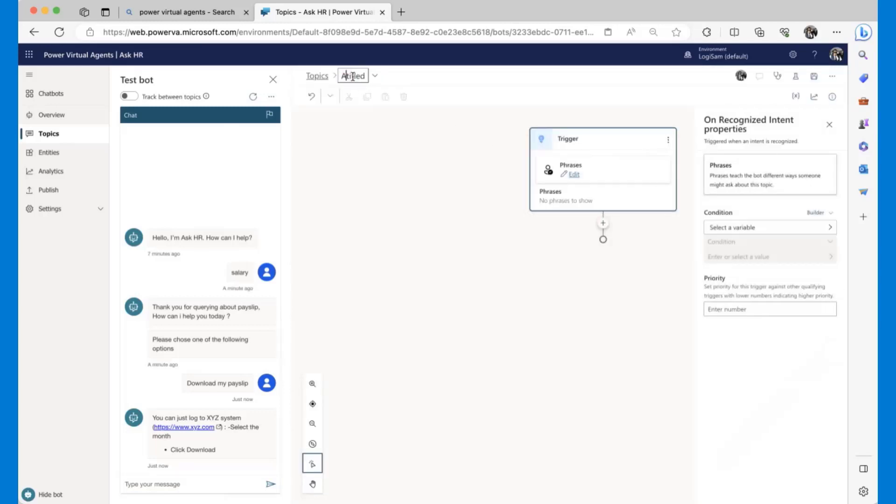
{"action": "key", "text": "BackSpace"}
{"action": "key", "text": "BackSpace"}
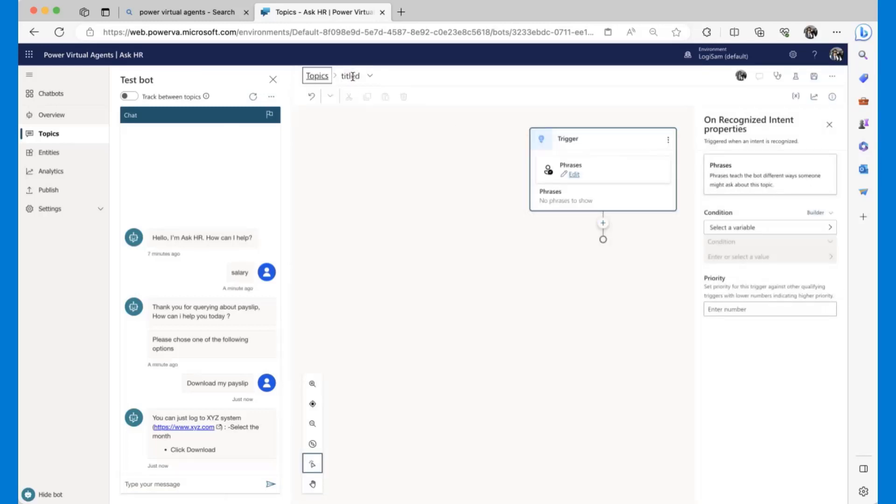
{"action": "double_click", "coordinate": [353, 76]}
{"action": "type", "text": "Maternity Leave"}
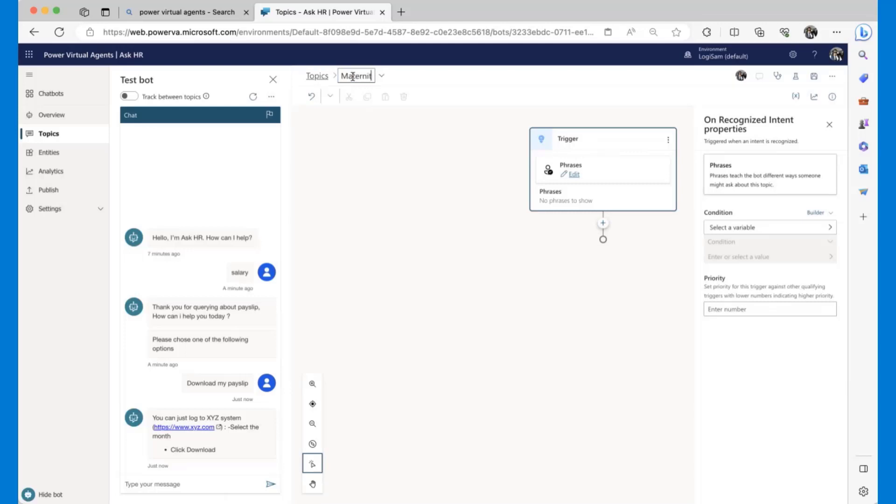
{"action": "left_click", "coordinate": [514, 97]}
{"action": "left_click", "coordinate": [686, 187]}
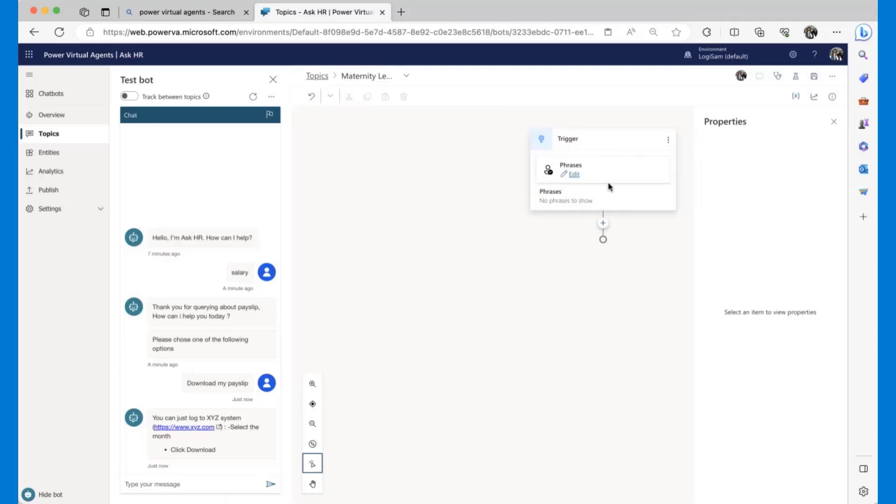
Step: Add the trigger phrases "Maternity", "Pregnancy" and "Paternity" to the Maternity Leave topic
{"action": "left_click", "coordinate": [575, 175]}
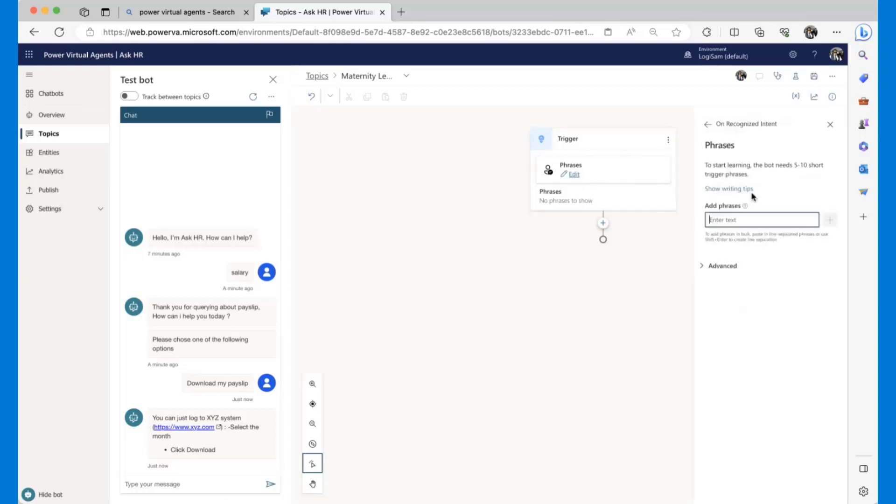
{"action": "type", "text": "Maternity"}
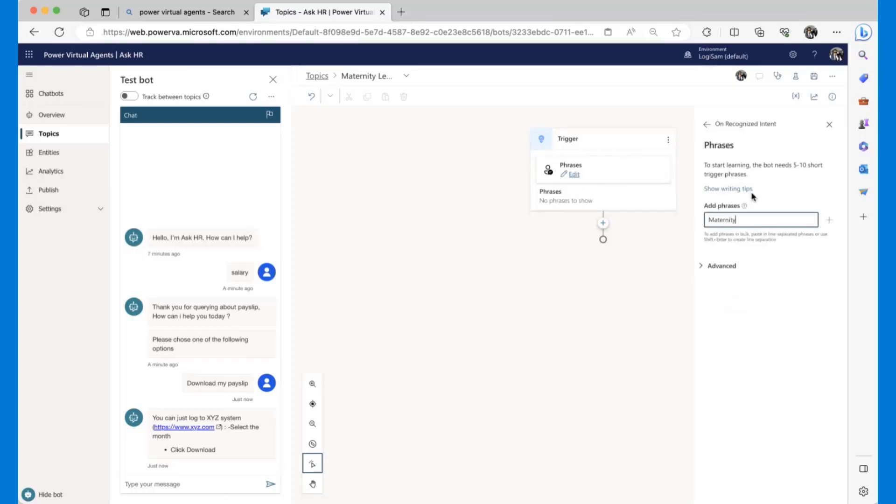
{"action": "key", "text": "Return"}
{"action": "type", "text": "Pregnancy"}
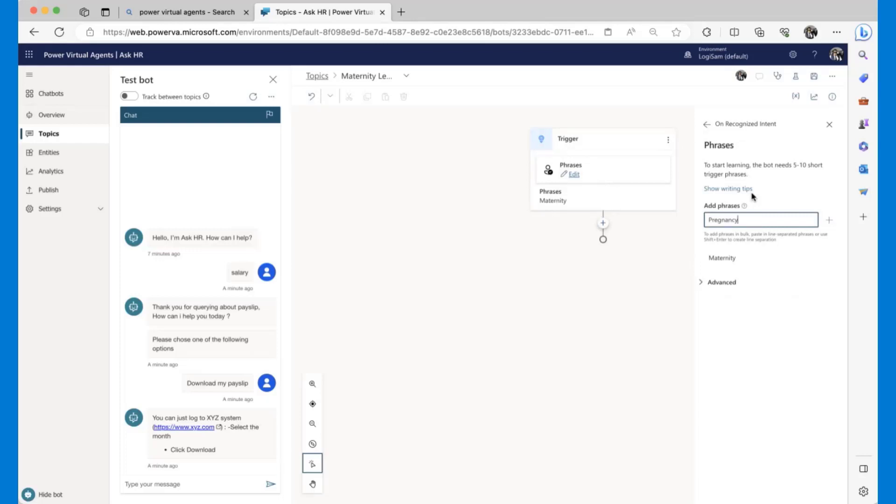
{"action": "key", "text": "Return"}
{"action": "type", "text": "Pa"}
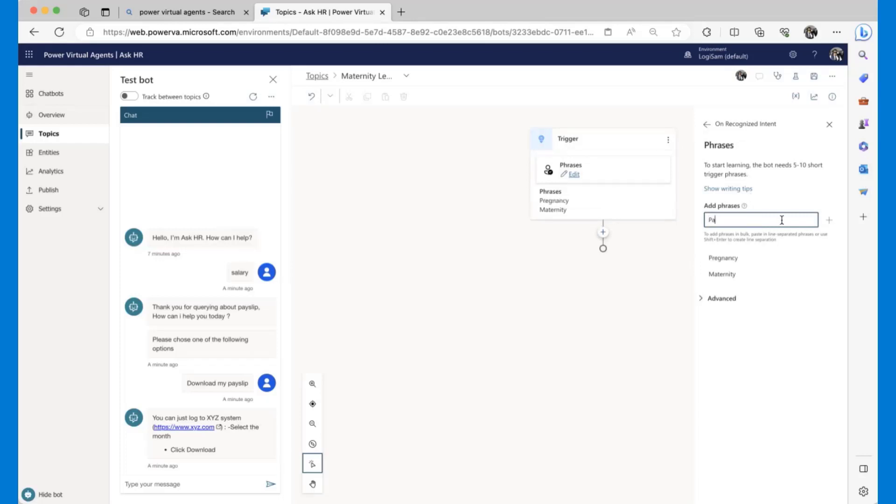
{"action": "type", "text": "ternity"}
{"action": "key", "text": "Return"}
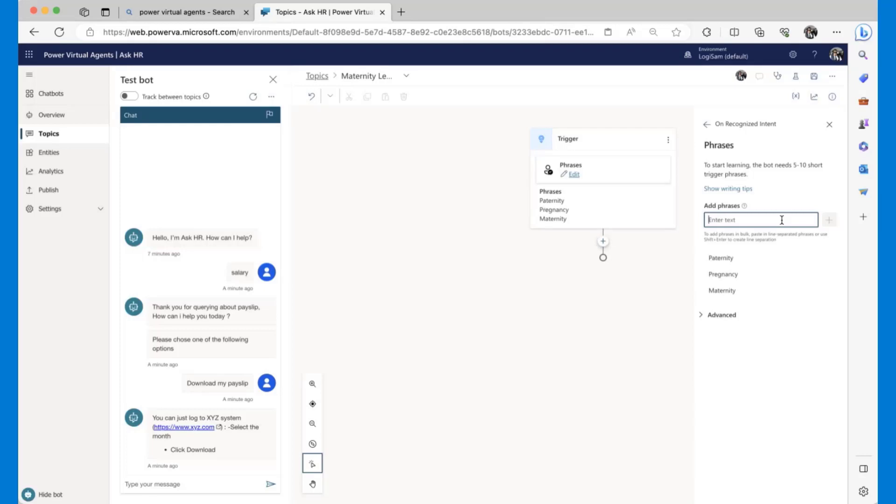
Step: Add a message node after the Maternity Leave trigger and show the content types that can be added to it
{"action": "left_click", "coordinate": [601, 241]}
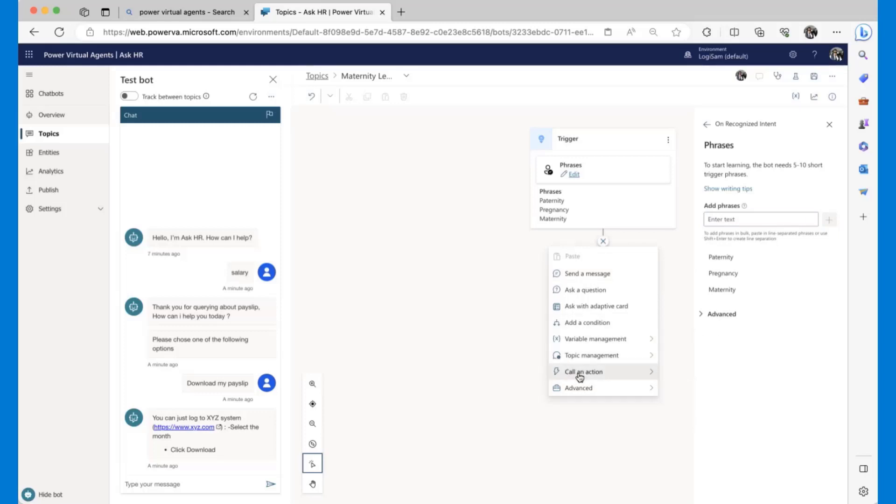
{"action": "left_click", "coordinate": [597, 276]}
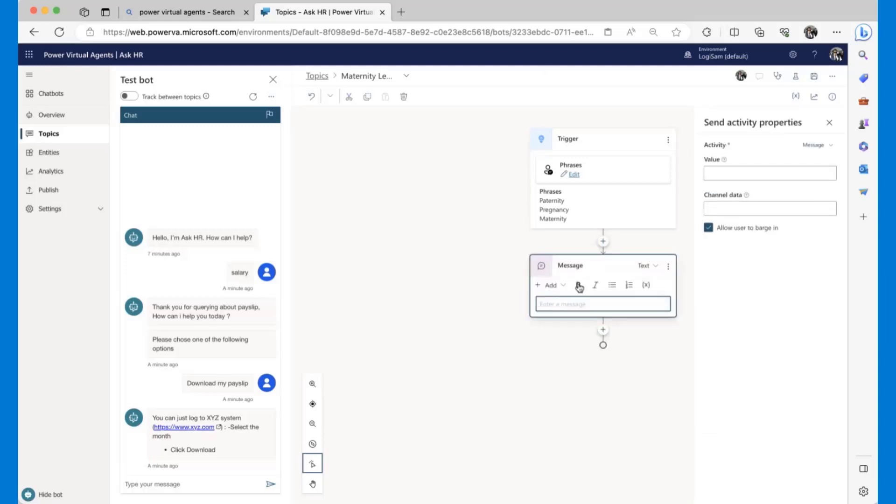
{"action": "left_click", "coordinate": [561, 285]}
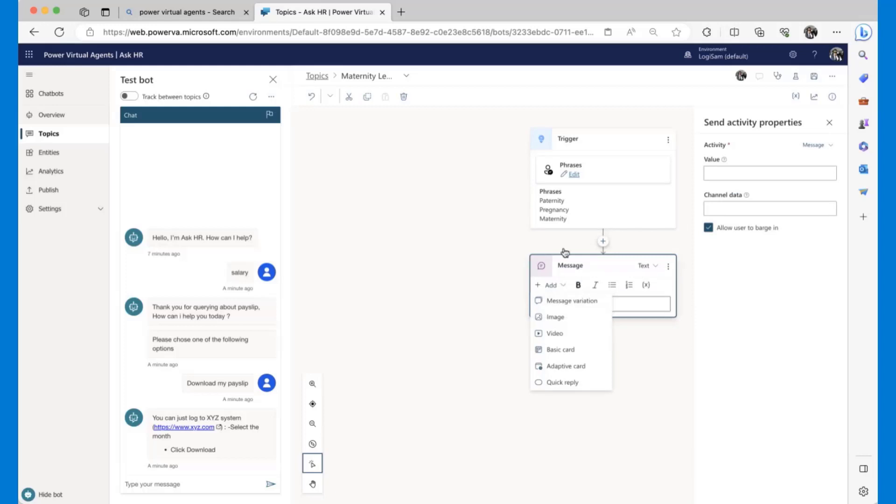
Step: Open Google in a new browser tab and search for "congratulations"
{"action": "left_click", "coordinate": [401, 12]}
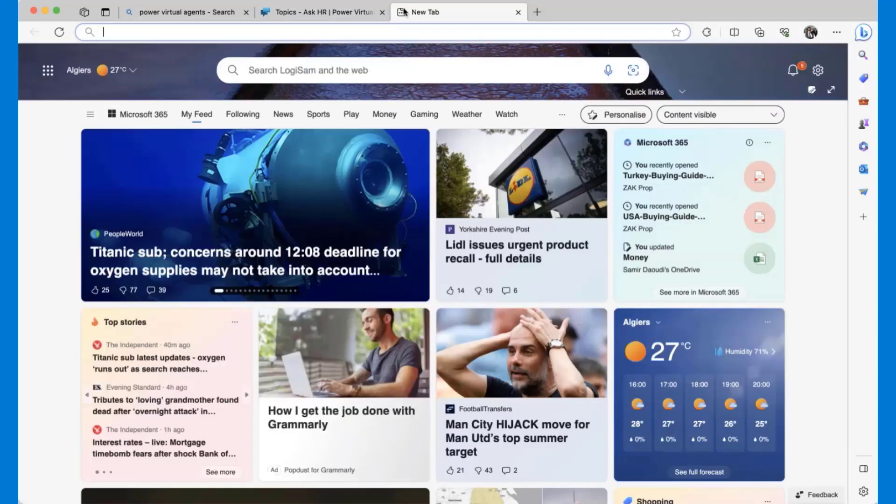
{"action": "type", "text": "google.com"}
{"action": "key", "text": "Return"}
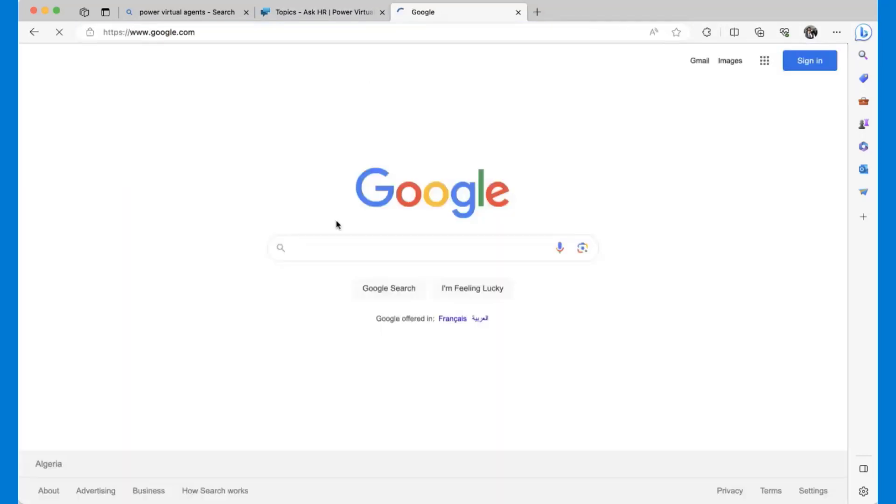
{"action": "type", "text": "contra"}
{"action": "key", "text": "BackSpace"}
{"action": "key", "text": "BackSpace"}
{"action": "key", "text": "BackSpace"}
{"action": "type", "text": "gratulations"}
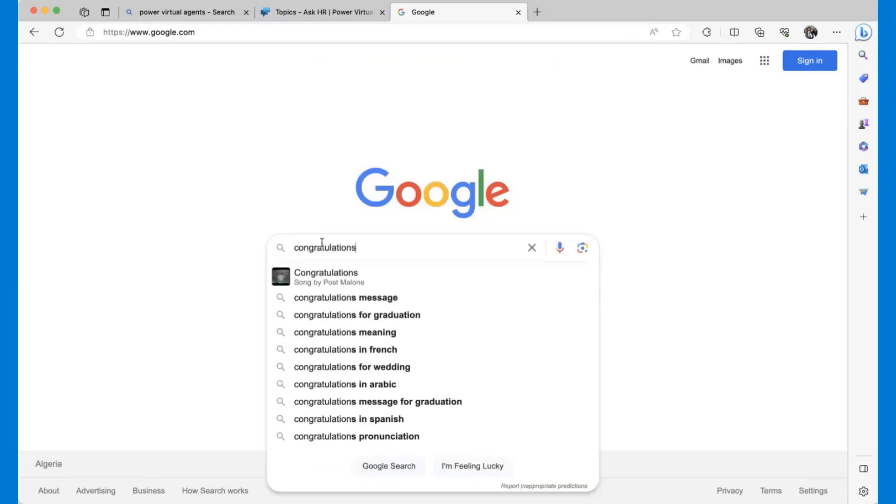
{"action": "key", "text": "Return"}
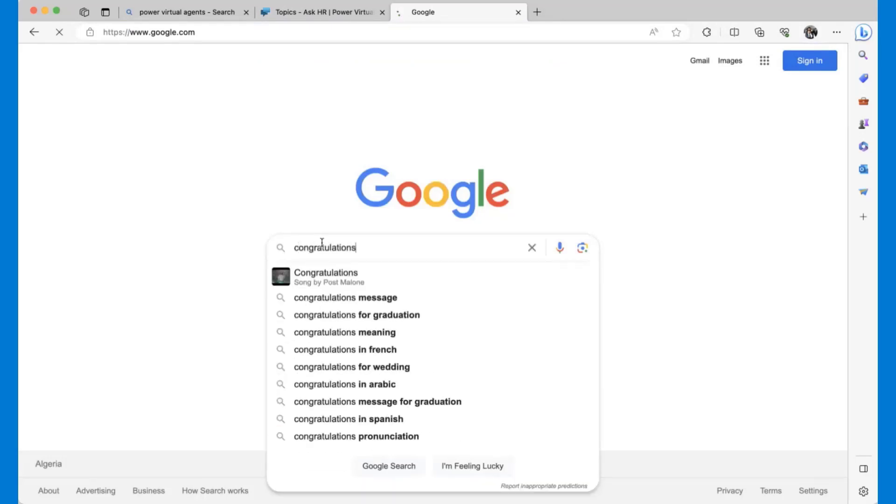
Step: Pick the orange iStock "Congratulations!" lettering from the image results and use its link as the image in the Maternity Leave message
{"action": "left_click", "coordinate": [131, 104]}
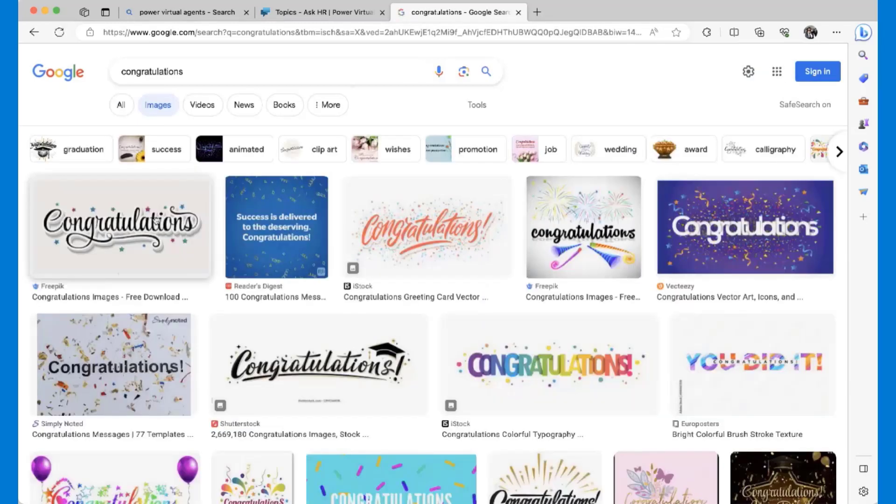
{"action": "left_click", "coordinate": [156, 219]}
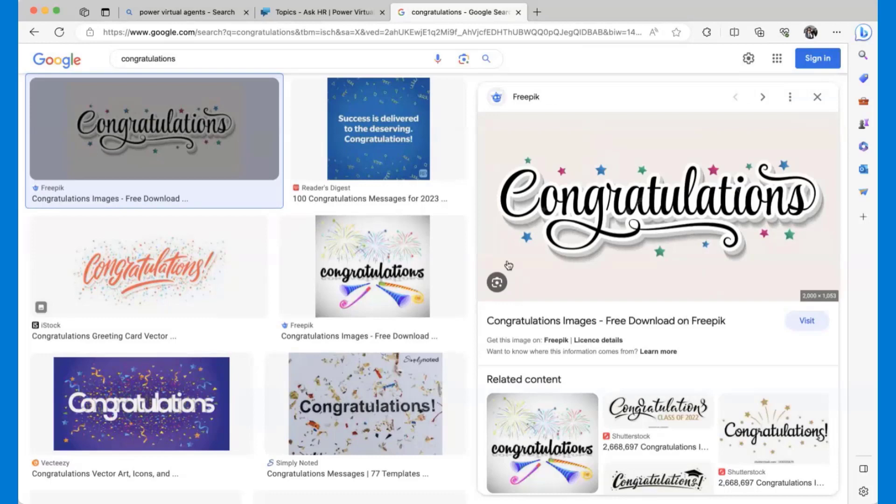
{"action": "left_click", "coordinate": [181, 261]}
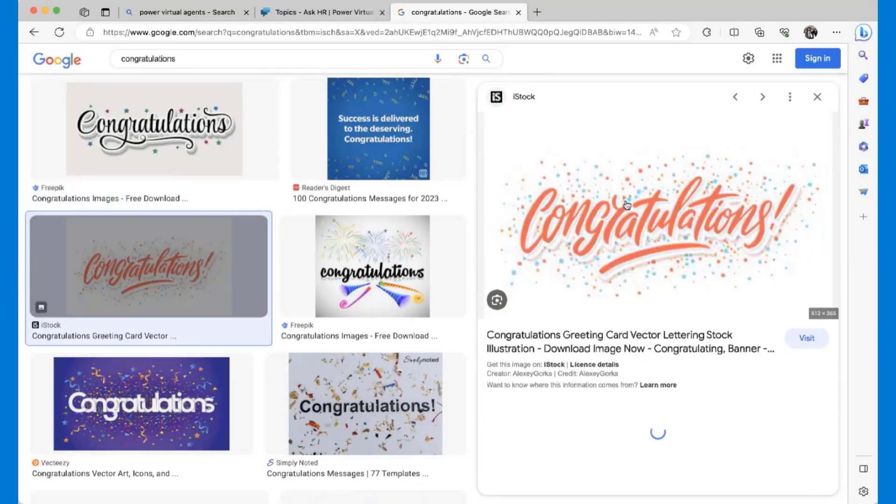
{"action": "key", "text": "ctrl+shift+Tab"}
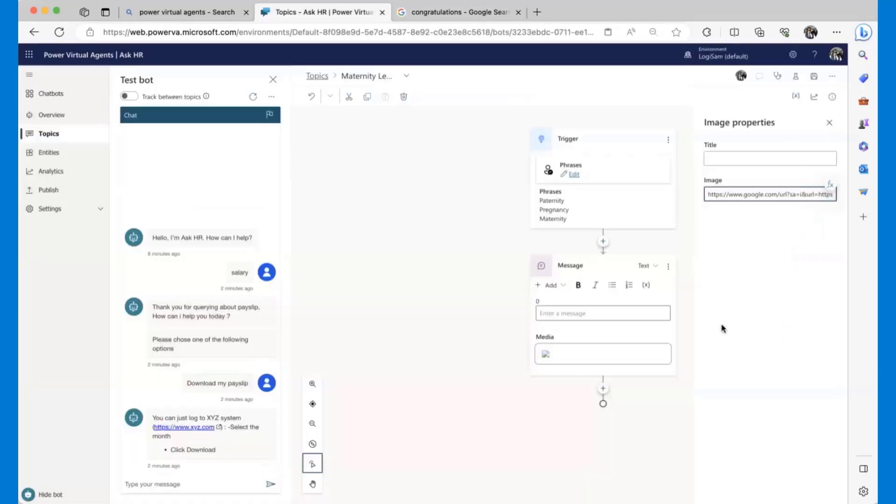
{"action": "left_click", "coordinate": [759, 193]}
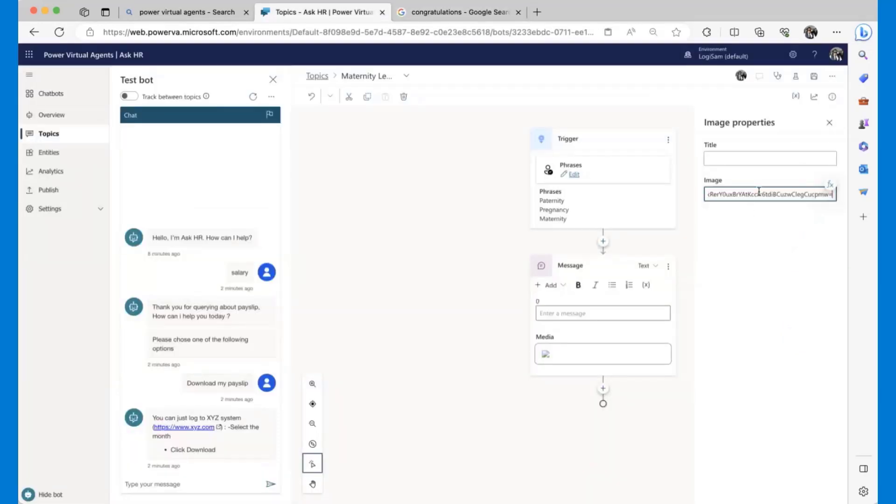
{"action": "left_click", "coordinate": [761, 227]}
Step: Start the text of the Maternity Leave message with "Congratulation," followed by a line break
{"action": "left_click", "coordinate": [626, 309]}
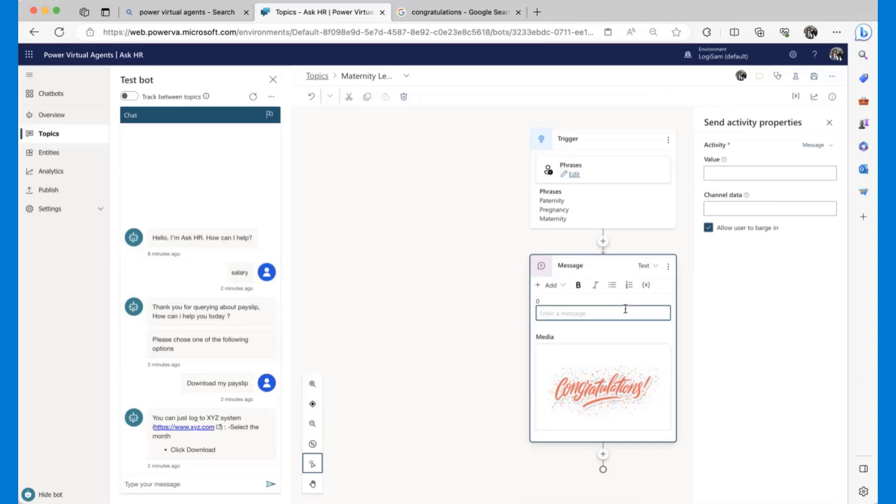
{"action": "type", "text": "Congratulation, please"}
{"action": "key", "text": "BackSpace"}
{"action": "key", "text": "BackSpace"}
{"action": "key", "text": "BackSpace"}
{"action": "key", "text": "BackSpace"}
{"action": "key", "text": "BackSpace"}
{"action": "key", "text": "BackSpace"}
{"action": "key", "text": "BackSpace"}
{"action": "key", "text": "Return"}
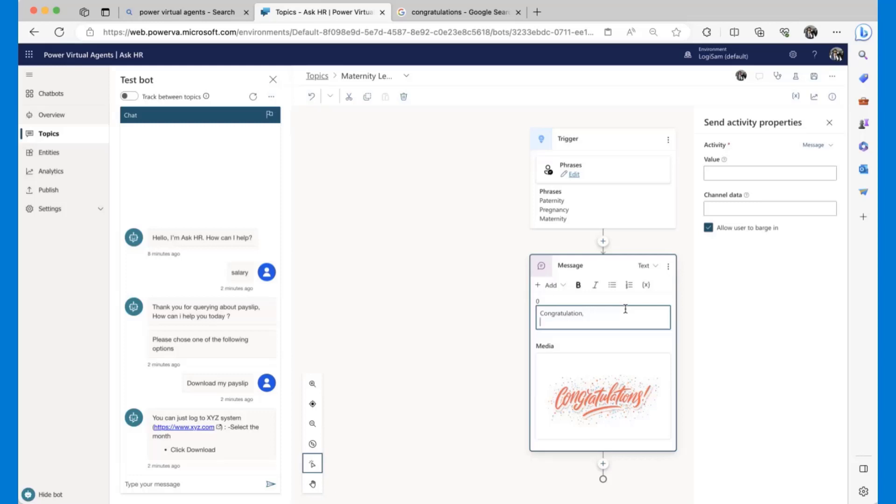
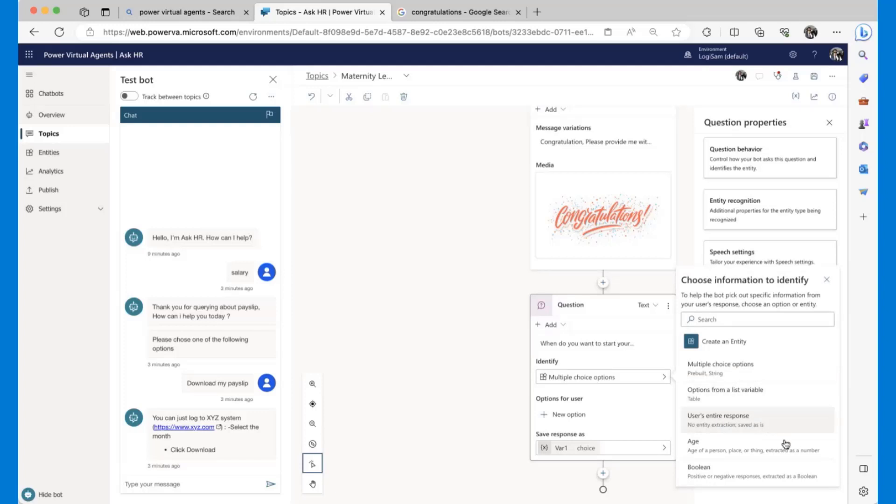
Step: Make the maternity start question identify a Date and name its response variable "MaternityStart"
{"action": "scroll", "coordinate": [747, 418], "scroll_direction": "down", "scroll_amount": 3}
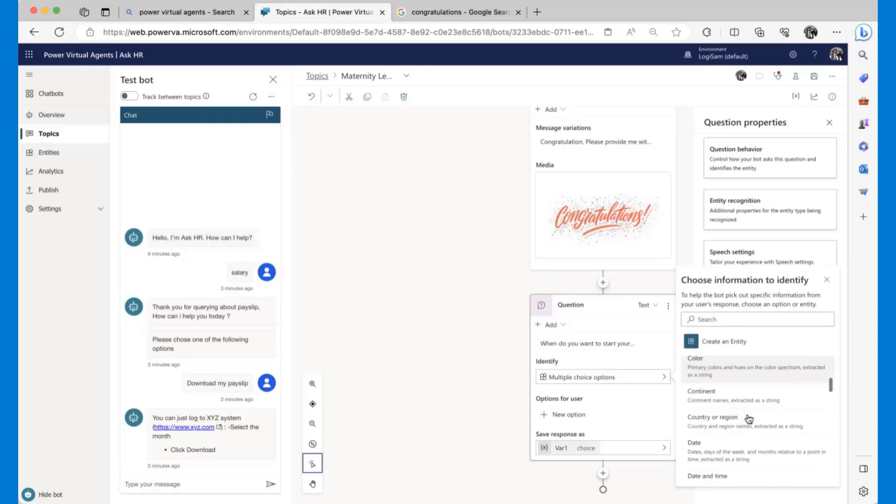
{"action": "scroll", "coordinate": [749, 419], "scroll_direction": "down", "scroll_amount": 1}
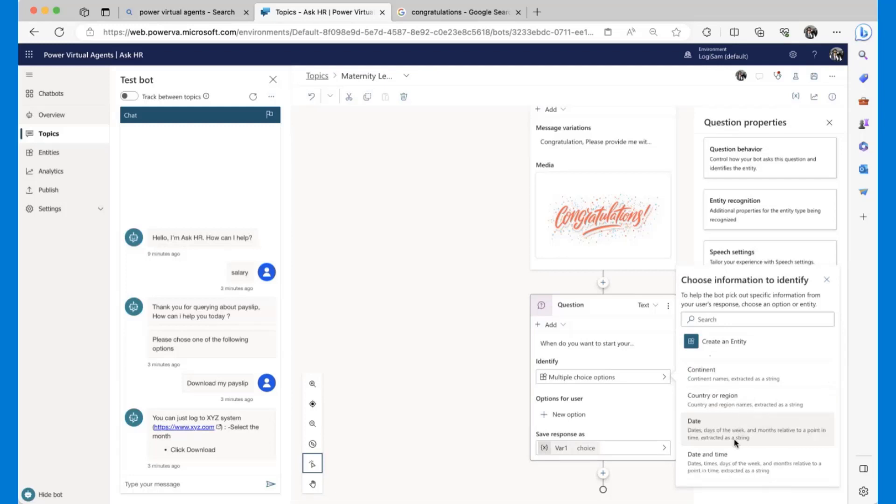
{"action": "left_click", "coordinate": [736, 443]}
{"action": "left_click", "coordinate": [579, 449]}
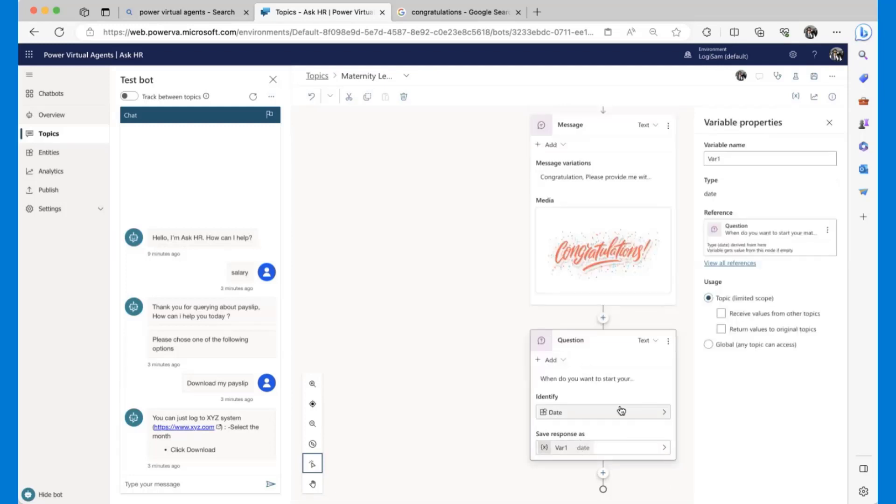
{"action": "double_click", "coordinate": [737, 159]}
{"action": "type", "text": "Maternit"}
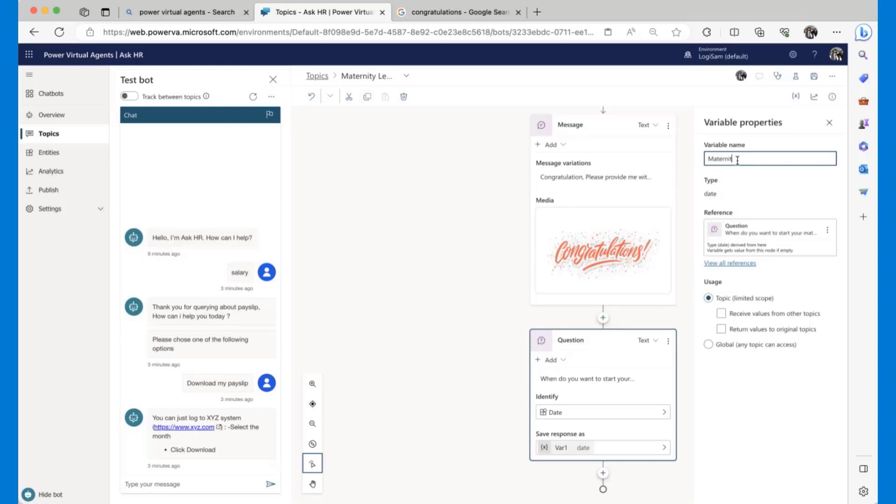
{"action": "type", "text": "yStart"}
{"action": "key", "text": "Return"}
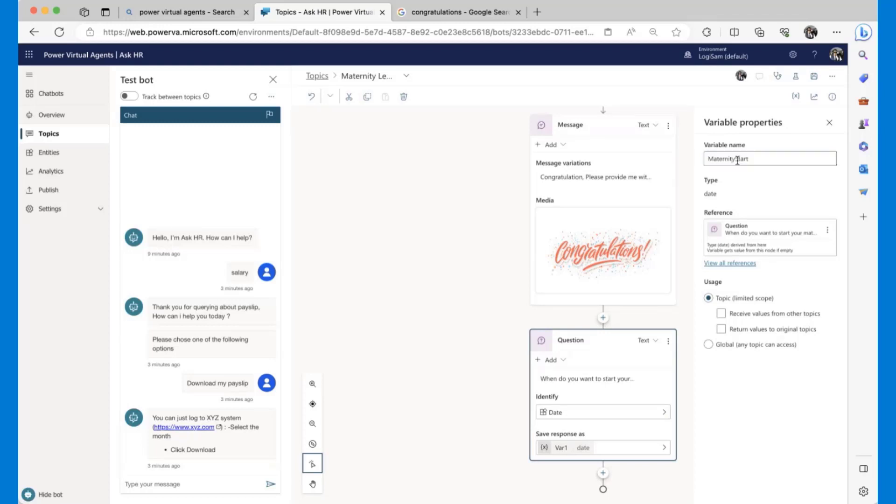
Step: Add a second question after the start-date question asking "When are you planning to return to work ?"
{"action": "left_click", "coordinate": [604, 473]}
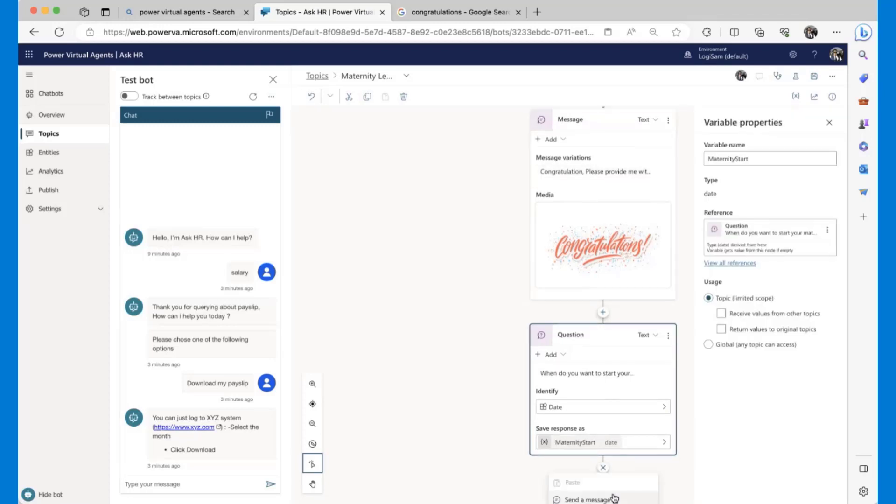
{"action": "left_click", "coordinate": [613, 405]}
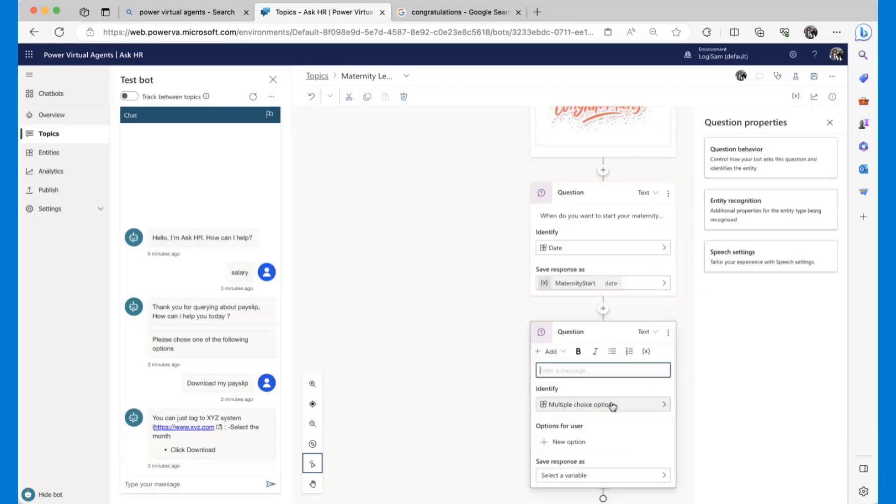
{"action": "type", "text": "When "}
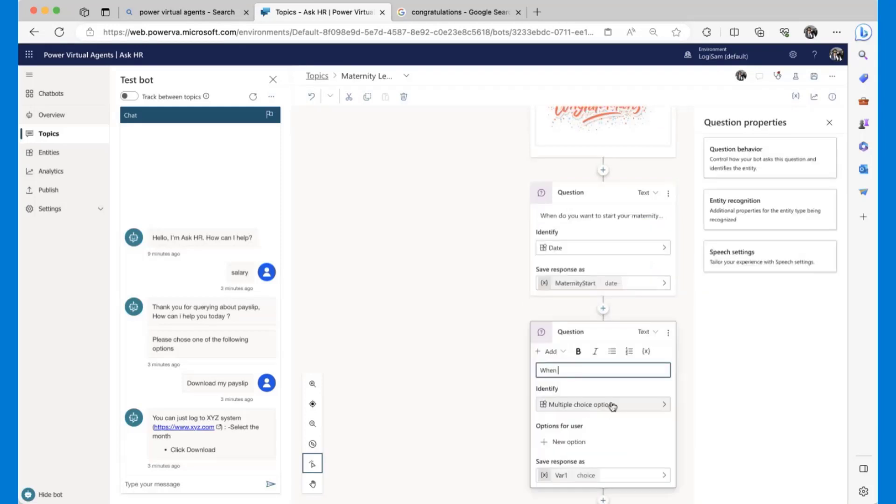
{"action": "type", "text": "are you planning to return to work ?"}
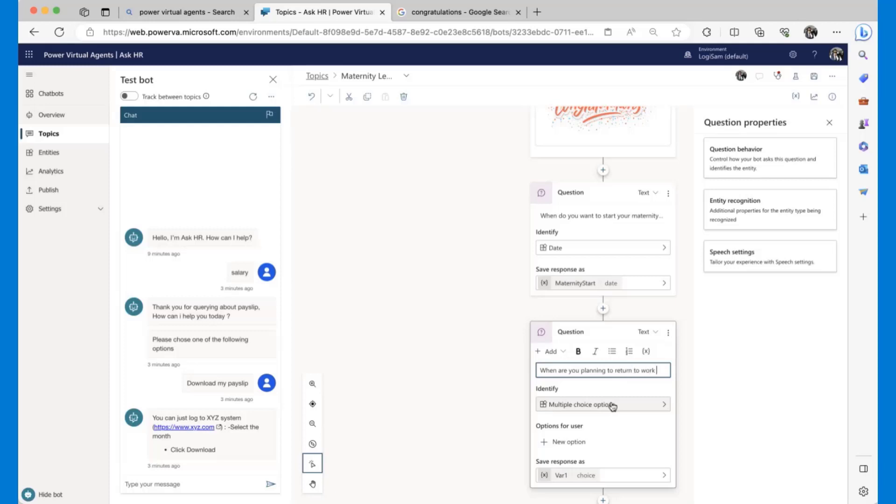
Step: Rename the response variable of the return-to-work question to "MaternityEnd"
{"action": "left_click", "coordinate": [575, 476]}
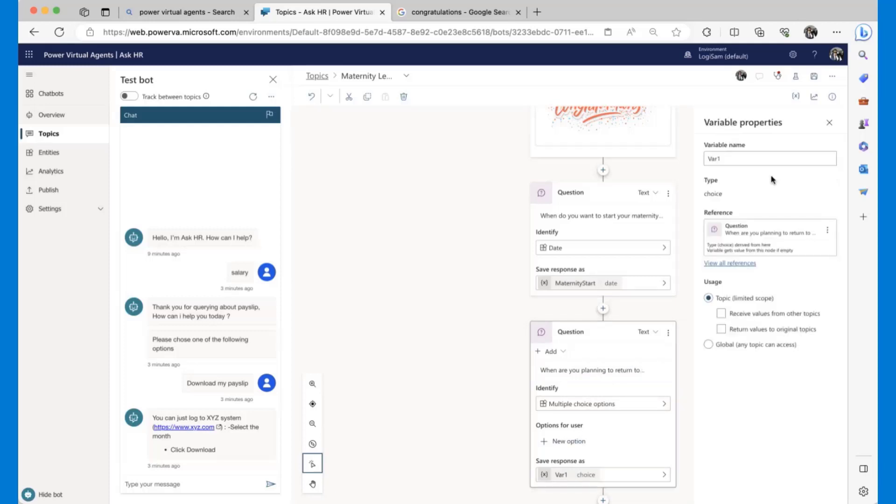
{"action": "left_click", "coordinate": [755, 157]}
{"action": "key", "text": "BackSpace"}
{"action": "key", "text": "BackSpace"}
{"action": "key", "text": "BackSpace"}
{"action": "key", "text": "BackSpace"}
{"action": "type", "text": "Matern"}
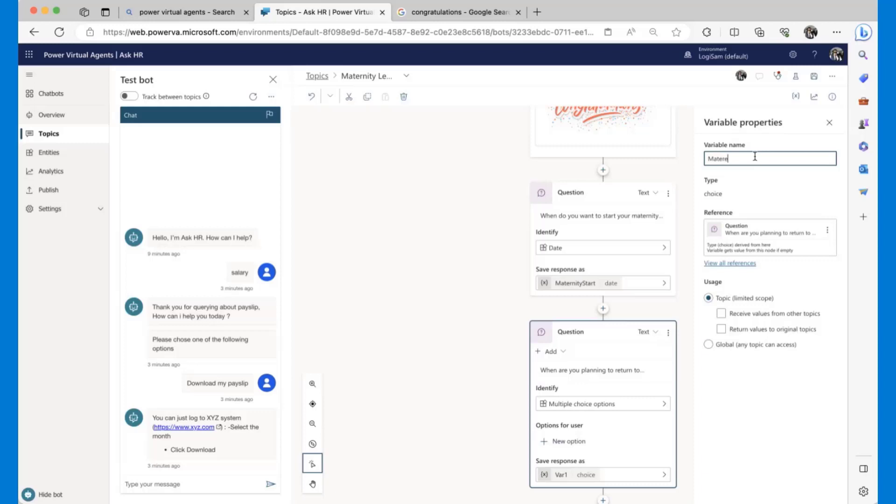
{"action": "type", "text": "ityEnd"}
{"action": "left_click", "coordinate": [506, 254]}
Step: Create a new Power Automate flow as an action after the return-to-work question and show the input types available for its trigger
{"action": "scroll", "coordinate": [506, 254], "scroll_direction": "down", "scroll_amount": 1}
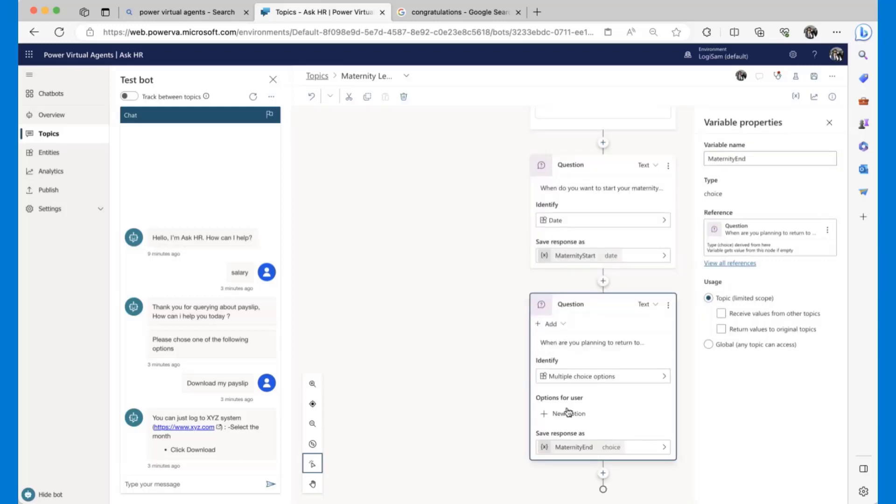
{"action": "left_click", "coordinate": [603, 473]}
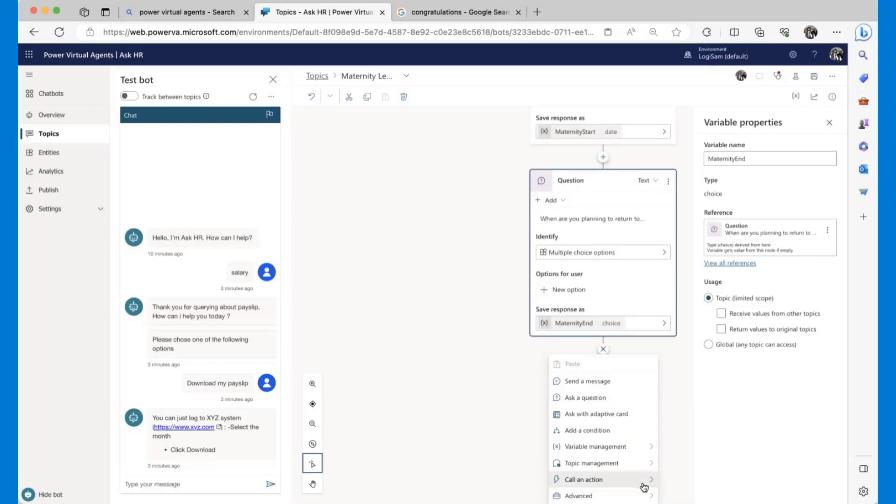
{"action": "mouse_move", "coordinate": [645, 487]}
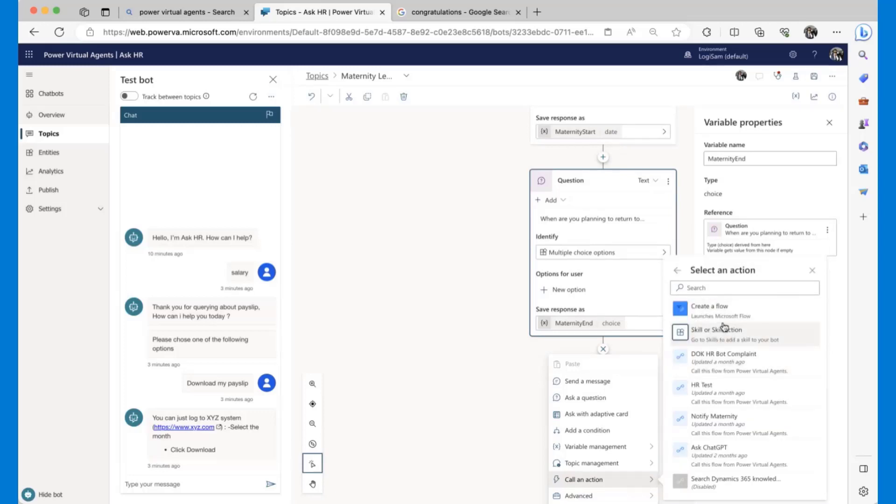
{"action": "left_click", "coordinate": [740, 308]}
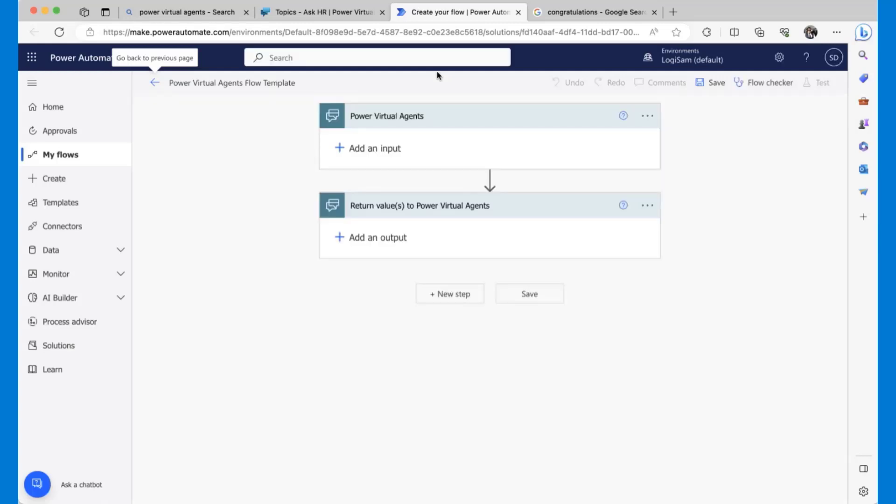
{"action": "left_click", "coordinate": [384, 147]}
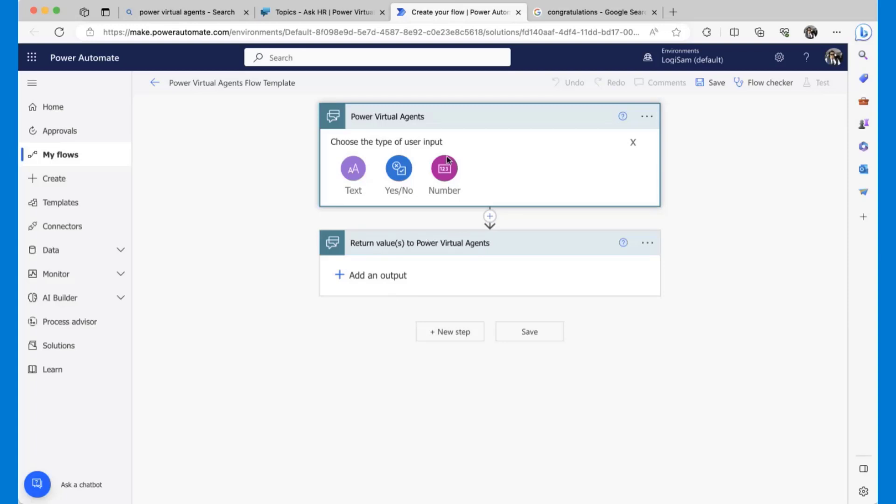
Step: Return to the Maternity Leave topic in Power Virtual Agents, refresh the flow list and save the topic despite its error
{"action": "left_click", "coordinate": [322, 12]}
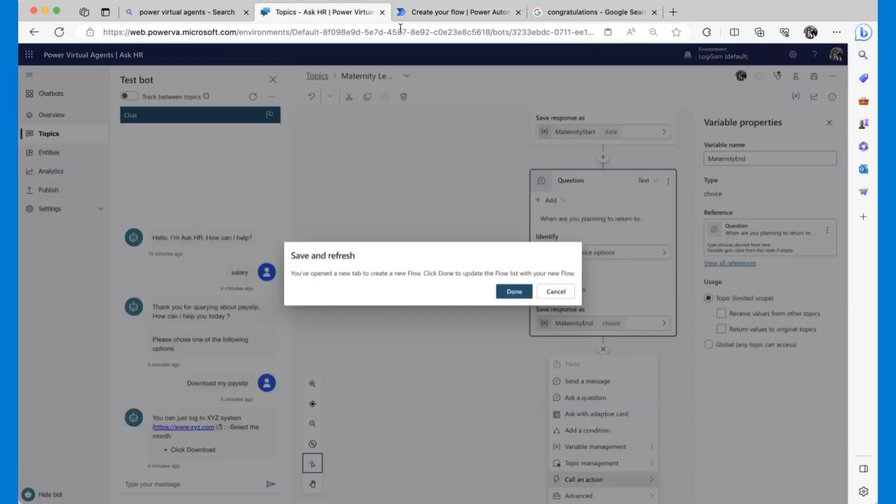
{"action": "left_click", "coordinate": [527, 294]}
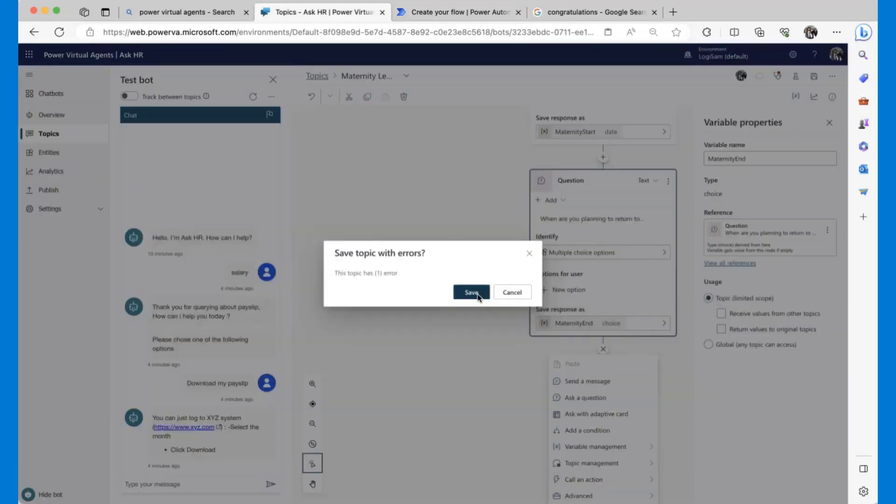
{"action": "left_click", "coordinate": [477, 294]}
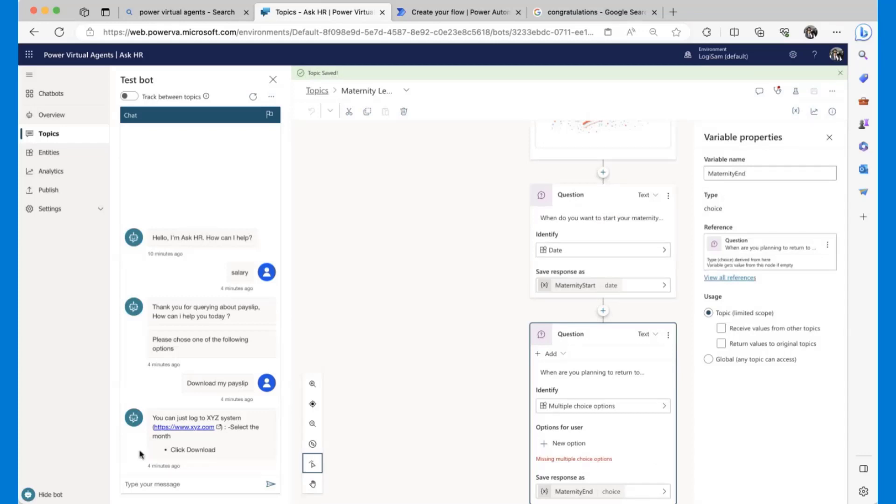
Step: Restart the test conversation and send the bot the message "download my payslip"
{"action": "left_click", "coordinate": [253, 97]}
{"action": "left_click", "coordinate": [172, 488]}
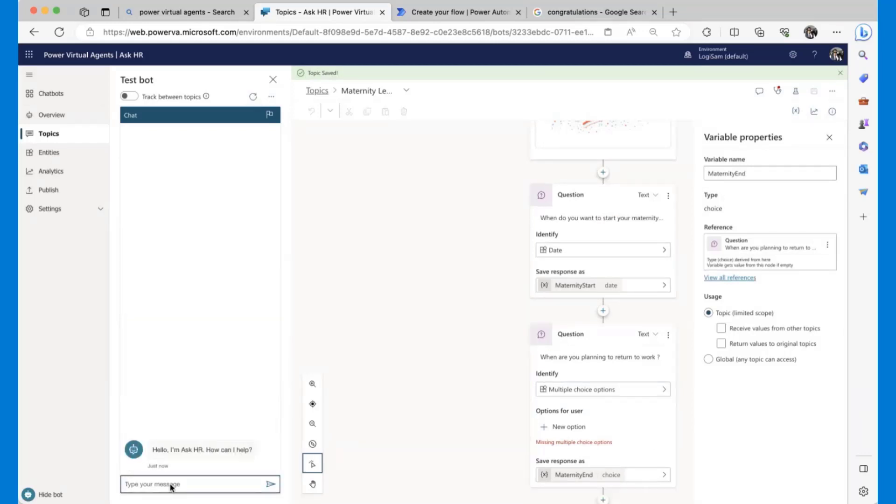
{"action": "type", "text": "download"}
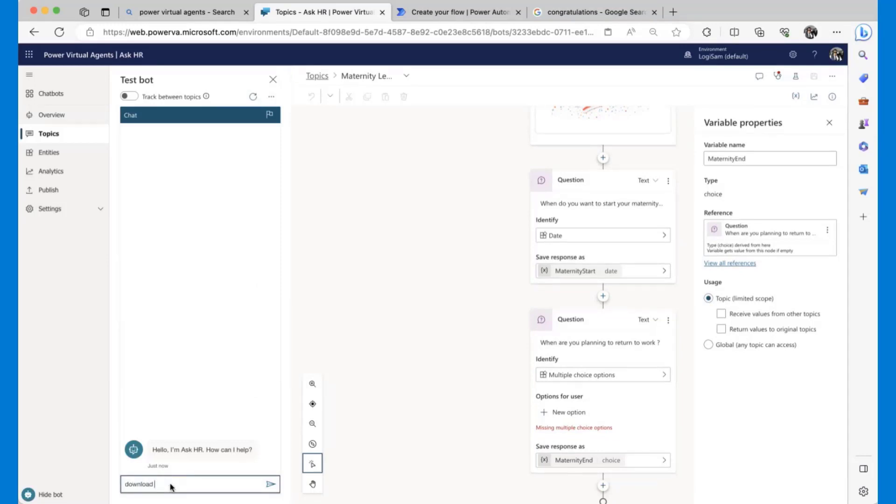
{"action": "type", "text": " my payslip"}
{"action": "key", "text": "Return"}
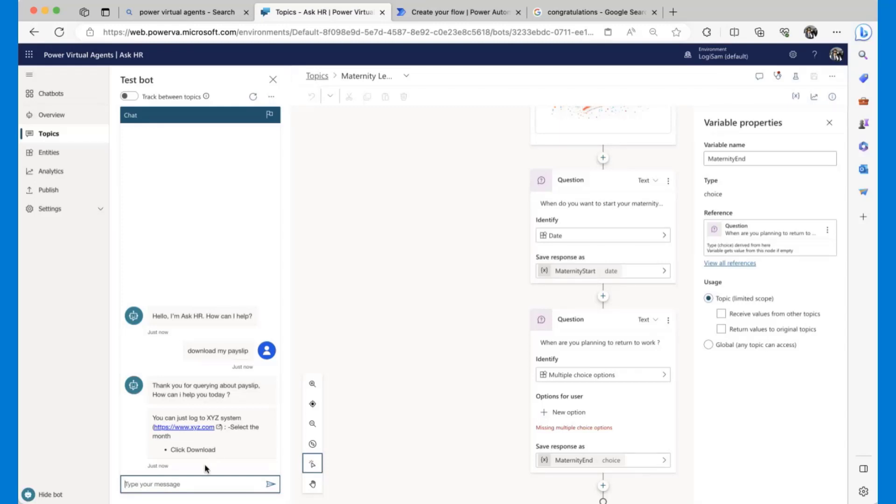
Step: Test the Maternity Leave topic by sending the bot the message "maternity leave"
{"action": "left_click", "coordinate": [175, 485]}
{"action": "type", "text": "maternity leave"}
{"action": "key", "text": "Return"}
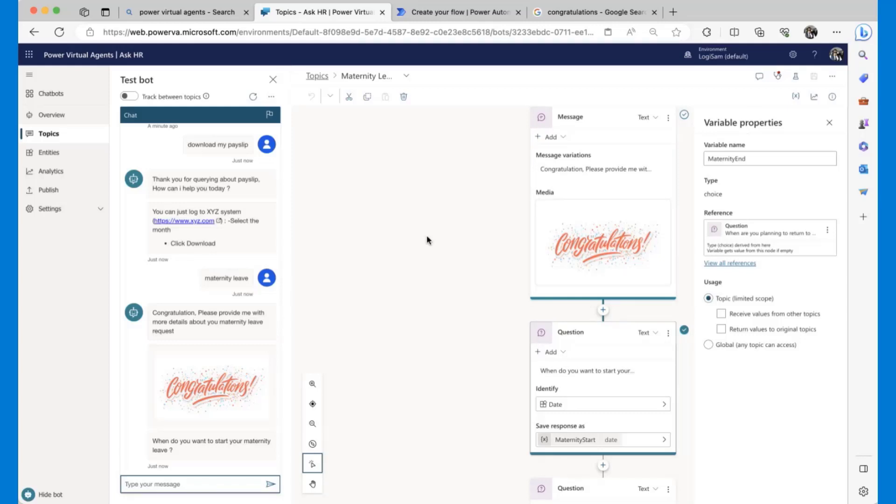
Step: Try to publish the Ask HR bot's latest content
{"action": "left_click", "coordinate": [82, 196]}
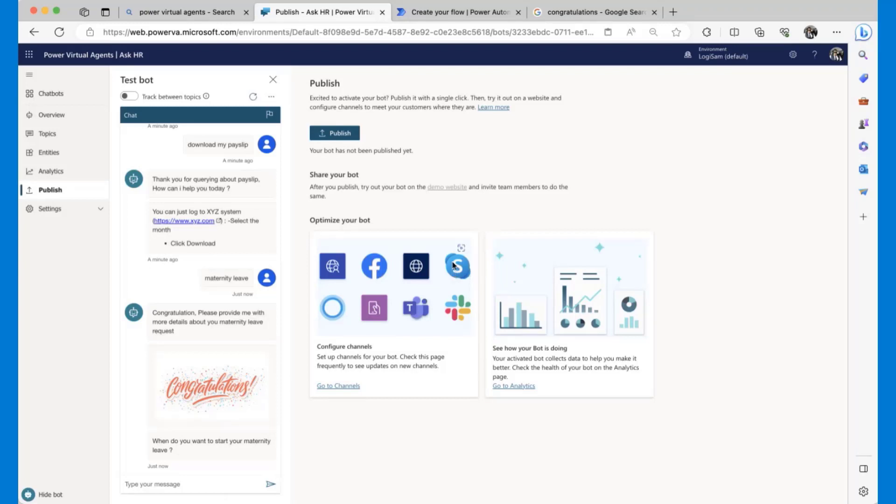
{"action": "left_click", "coordinate": [347, 139]}
{"action": "left_click", "coordinate": [438, 289]}
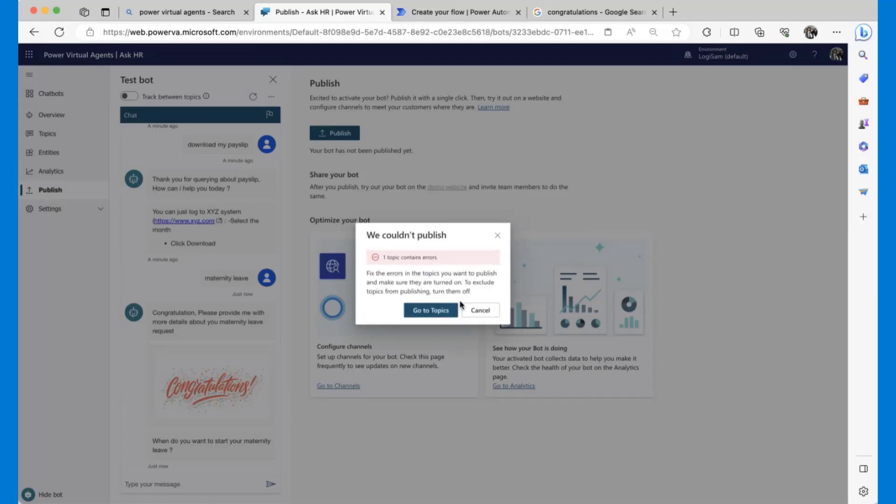
Step: In the Maternity Leave topic, set the return-to-work question to identify a Date and save the topic
{"action": "left_click", "coordinate": [449, 318]}
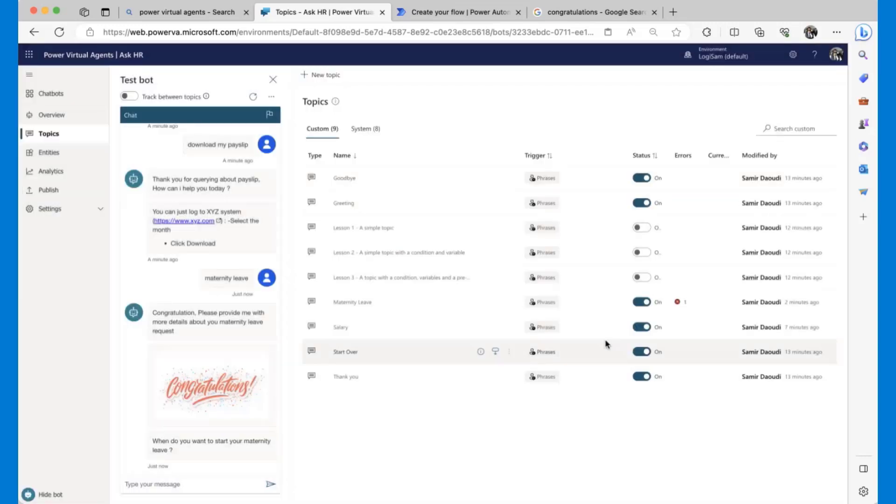
{"action": "left_click", "coordinate": [345, 303]}
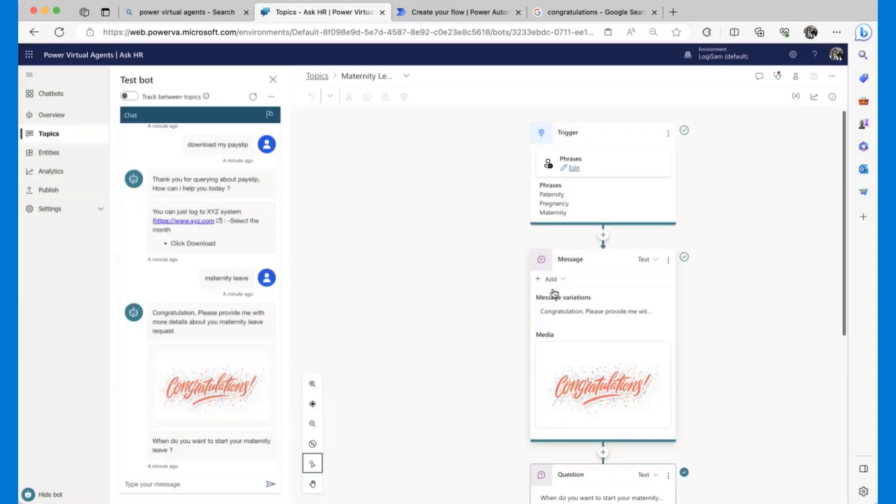
{"action": "scroll", "coordinate": [554, 293], "scroll_direction": "down", "scroll_amount": 6}
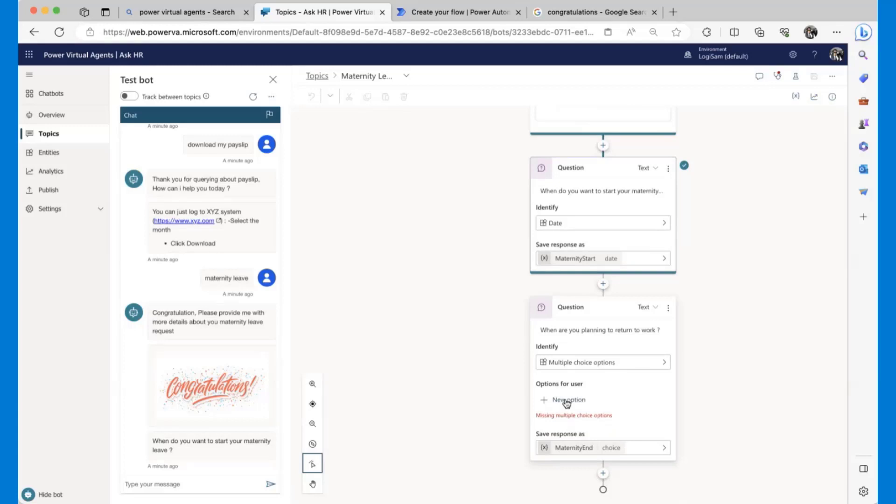
{"action": "left_click", "coordinate": [624, 365]}
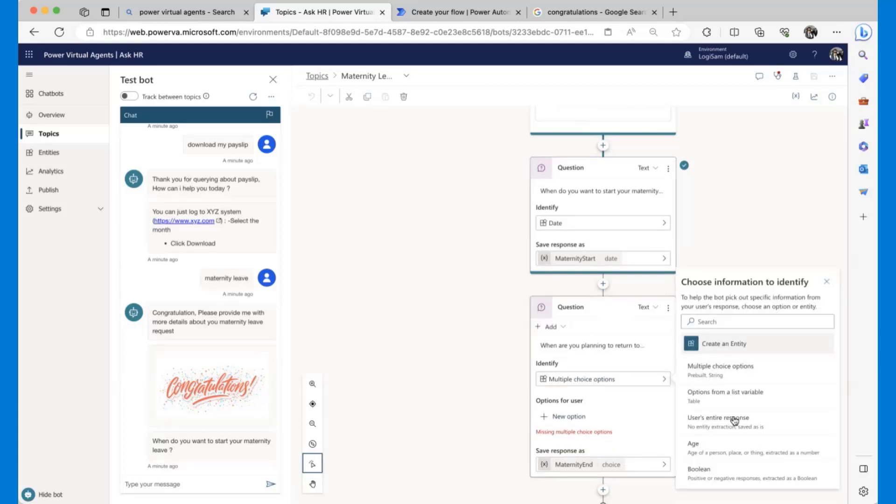
{"action": "scroll", "coordinate": [736, 454], "scroll_direction": "down", "scroll_amount": 5}
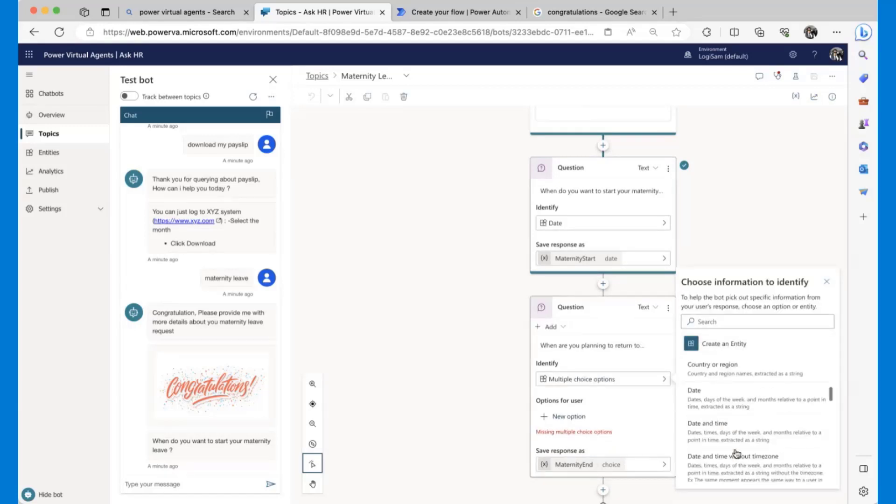
{"action": "left_click", "coordinate": [728, 404]}
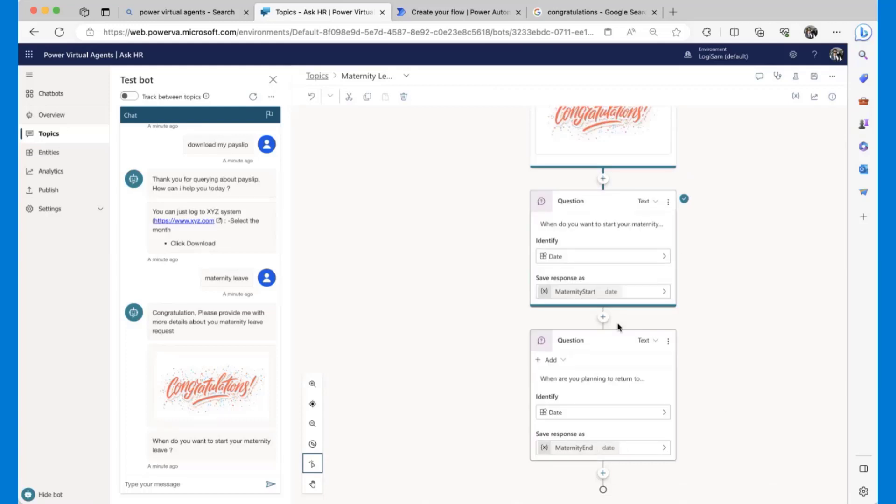
{"action": "left_click", "coordinate": [814, 76]}
Step: Publish the bot with the corrected Maternity Leave topic
{"action": "left_click", "coordinate": [70, 189]}
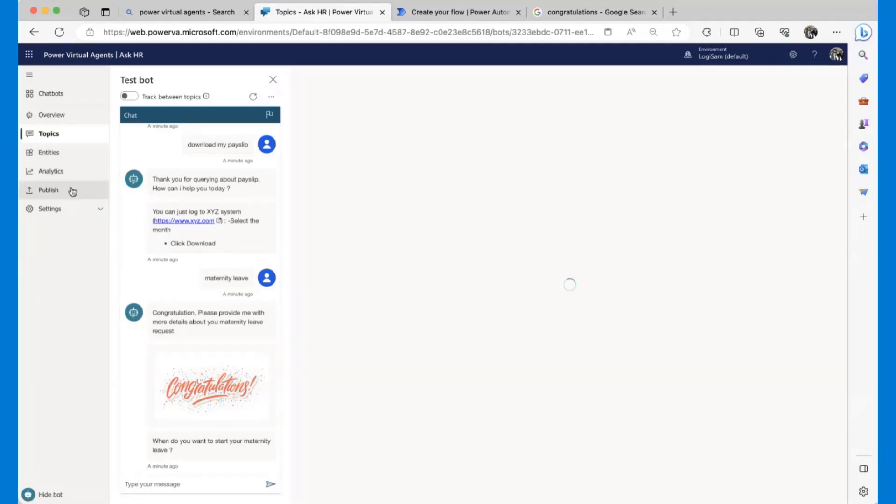
{"action": "left_click", "coordinate": [344, 148]}
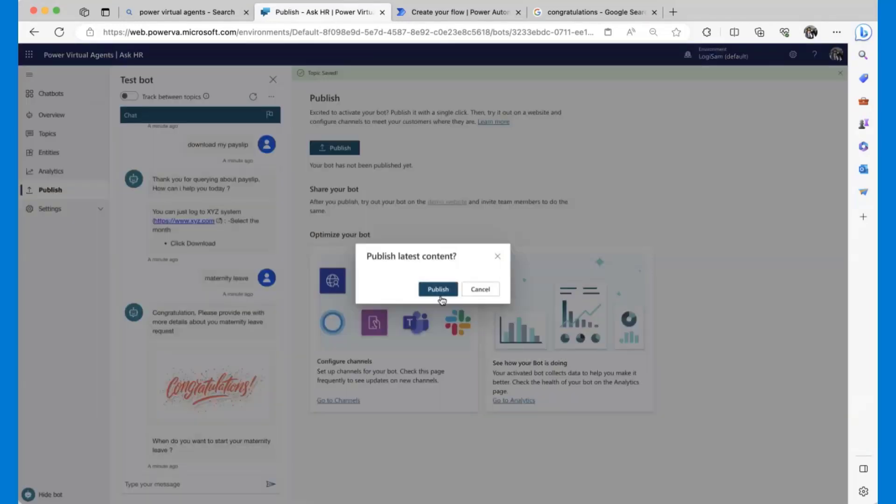
{"action": "left_click", "coordinate": [440, 297]}
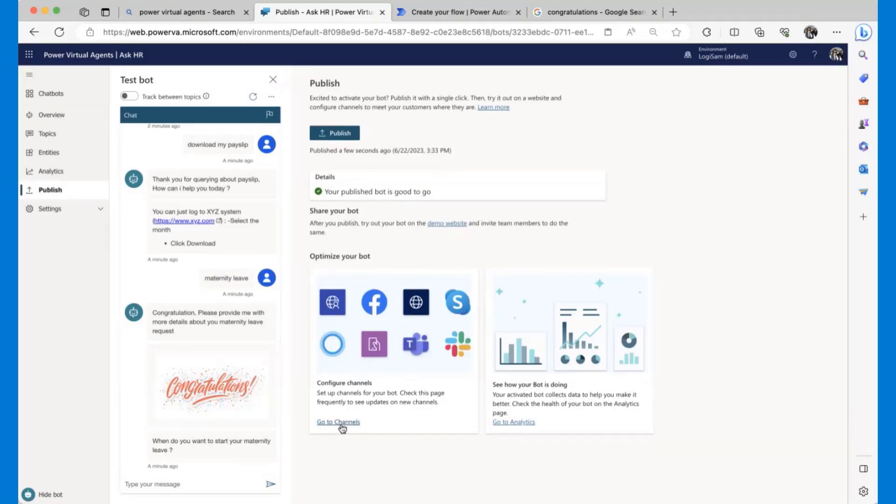
Step: Turn on the Microsoft Teams channel for the published bot
{"action": "left_click", "coordinate": [342, 426]}
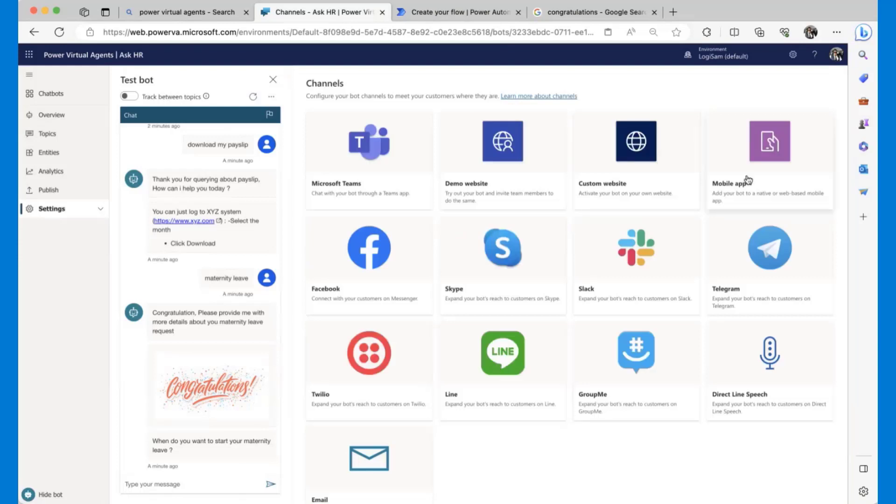
{"action": "left_click", "coordinate": [368, 171]}
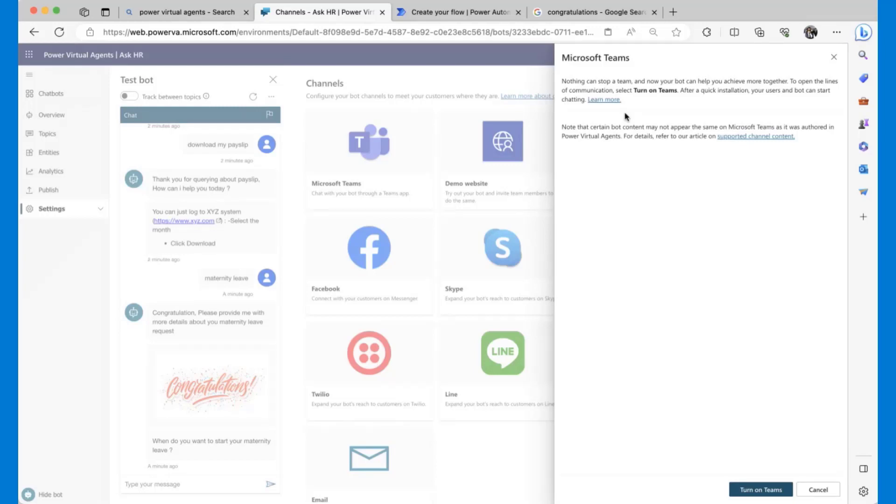
{"action": "left_click", "coordinate": [755, 490]}
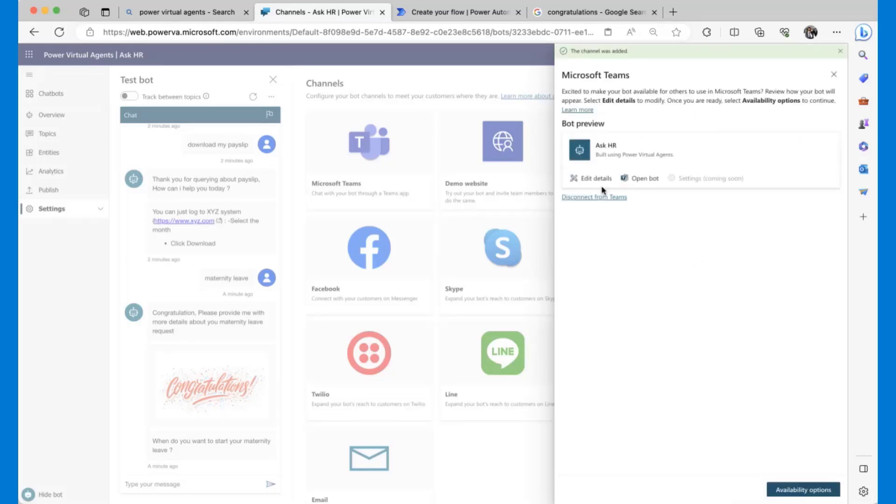
Step: Edit the bot's Teams details to change its icon color to light orange
{"action": "left_click", "coordinate": [593, 184]}
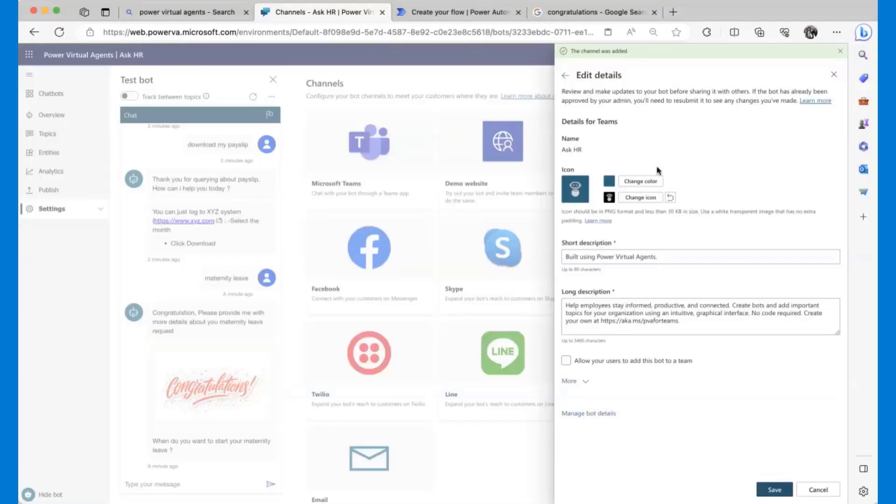
{"action": "left_click", "coordinate": [647, 181]}
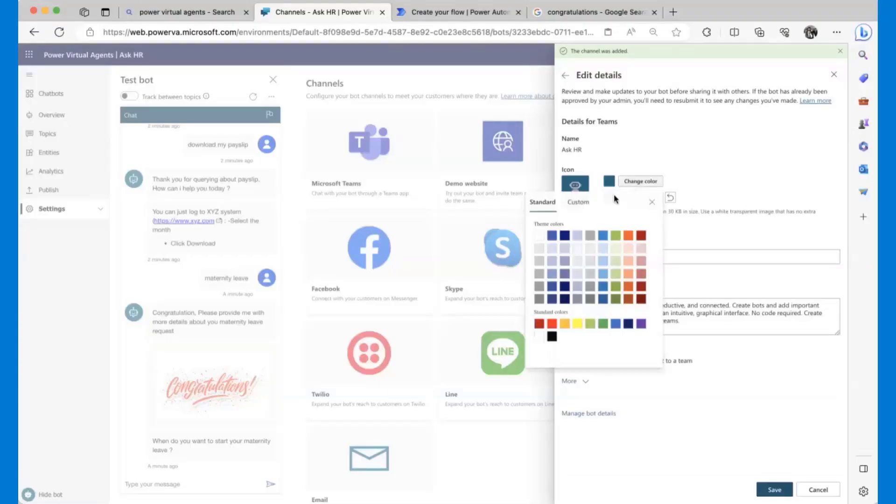
{"action": "left_click", "coordinate": [629, 275]}
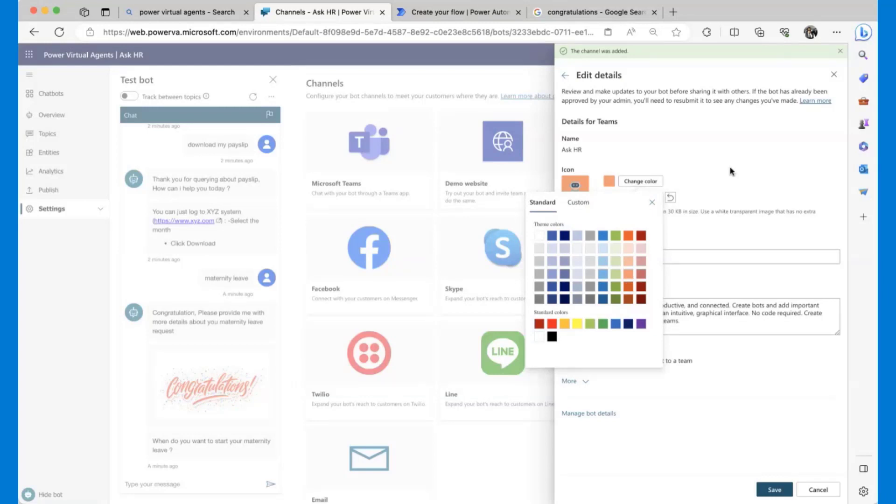
{"action": "left_click", "coordinate": [652, 202]}
Step: Set the bot's short description for Teams to "HR Chat Bot" and save the details
{"action": "triple_click", "coordinate": [691, 259]}
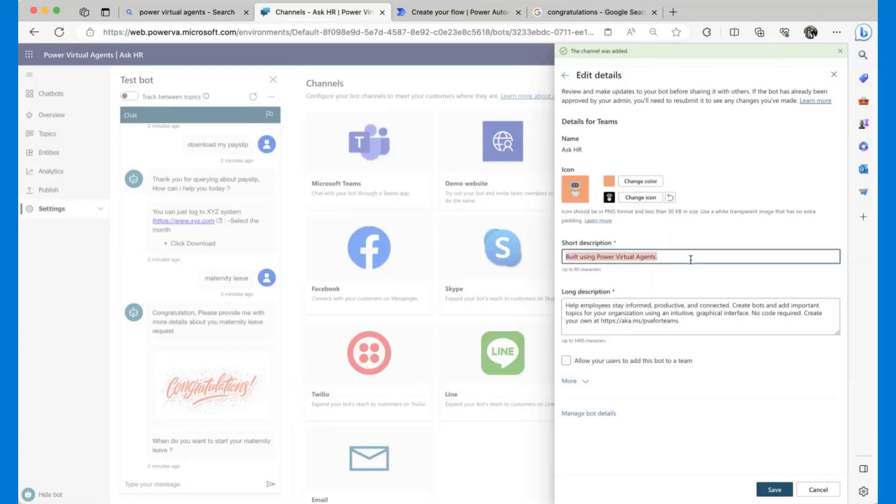
{"action": "type", "text": "HR"}
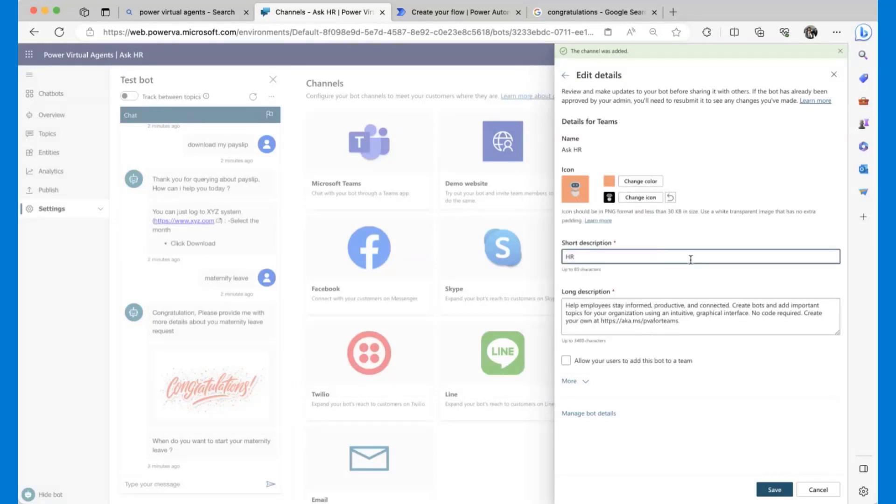
{"action": "type", "text": " Chat Bot"}
{"action": "key", "text": "Tab"}
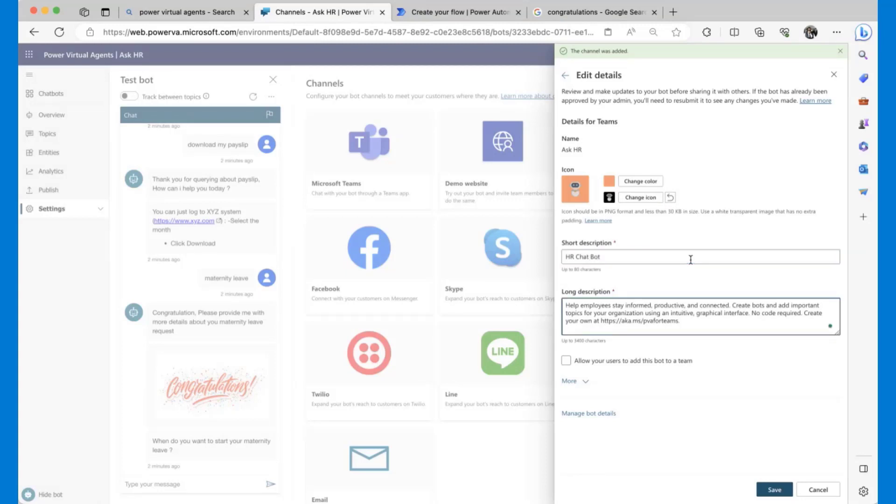
{"action": "left_click", "coordinate": [774, 490]}
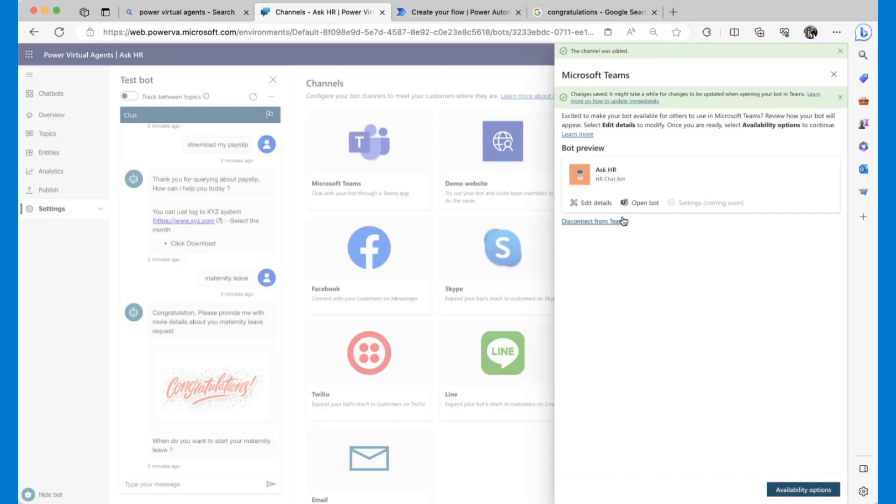
Step: Review the additional Teams details, including developer information, partner ID and single sign-on fields, and save the details as they are
{"action": "left_click", "coordinate": [595, 202]}
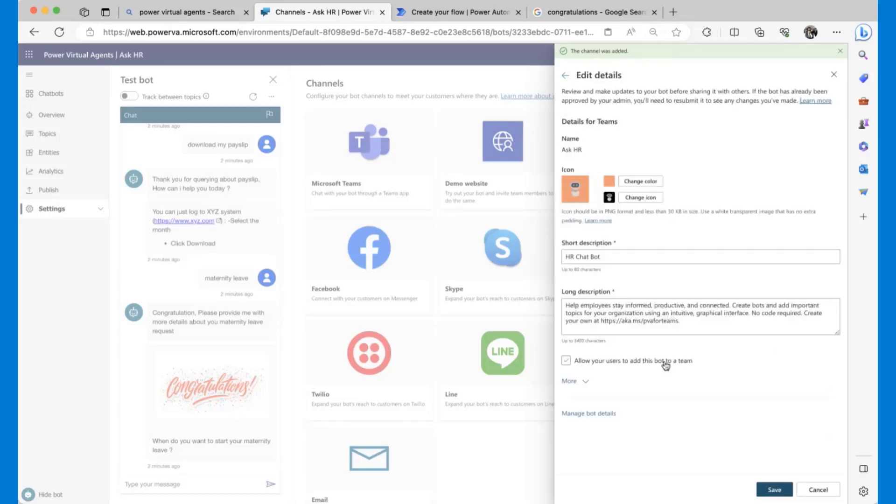
{"action": "left_click", "coordinate": [584, 382]}
{"action": "scroll", "coordinate": [652, 355], "scroll_direction": "down", "scroll_amount": 5}
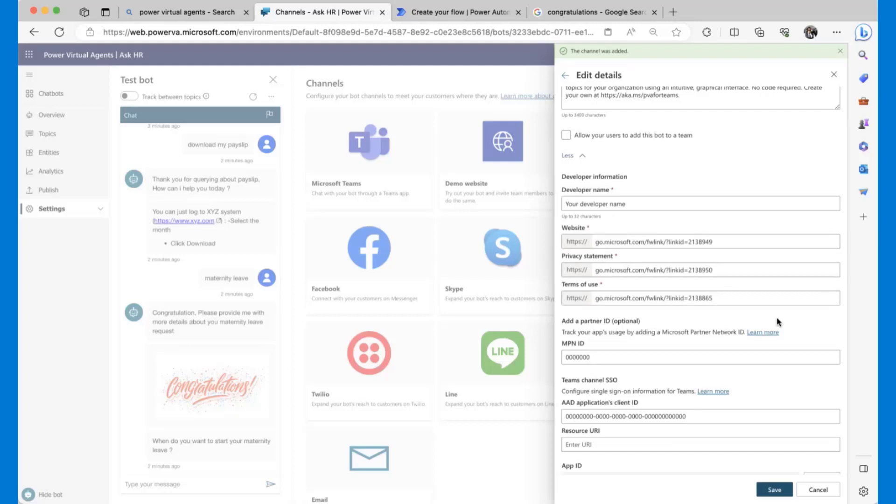
{"action": "scroll", "coordinate": [739, 415], "scroll_direction": "down", "scroll_amount": 2}
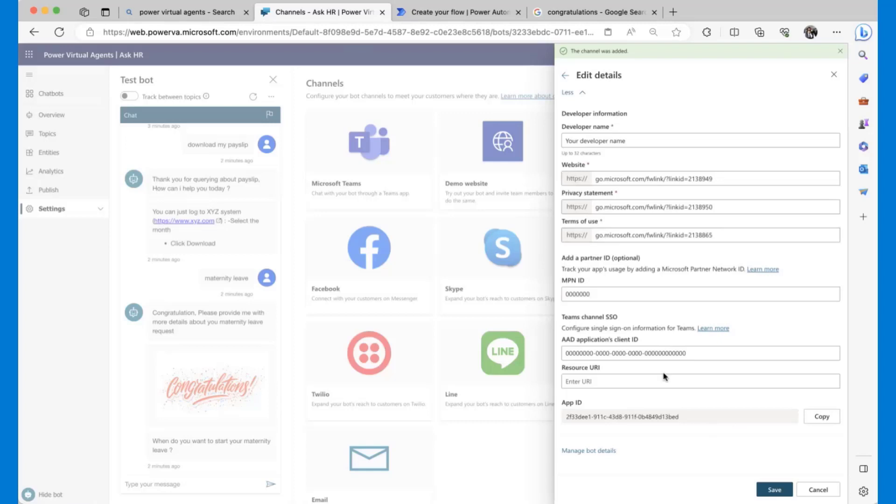
{"action": "scroll", "coordinate": [691, 271], "scroll_direction": "up", "scroll_amount": 5}
{"action": "left_click", "coordinate": [581, 282]}
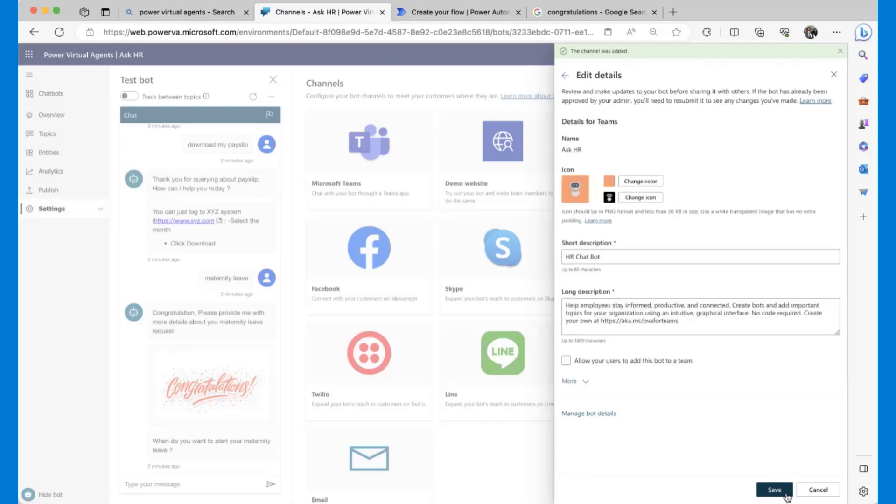
{"action": "left_click", "coordinate": [784, 489]}
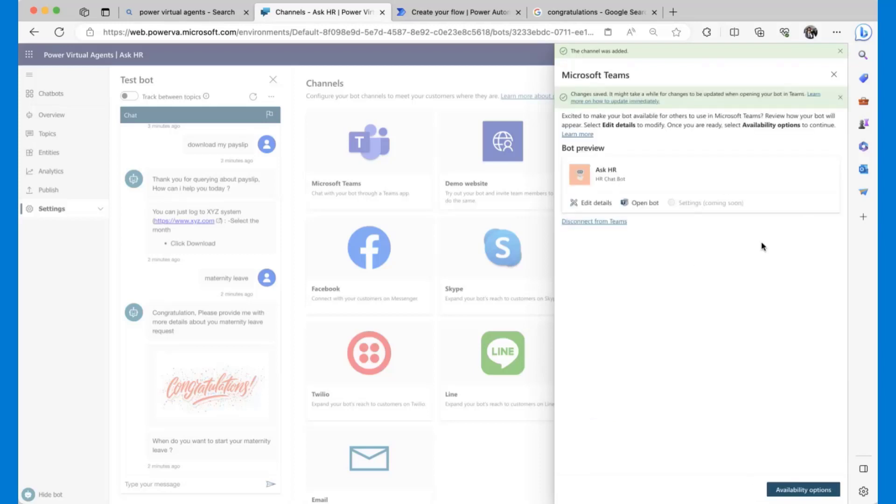
Step: Review the Teams availability options for showing the bot to everyone in the organization and return to the bot preview
{"action": "left_click", "coordinate": [805, 489]}
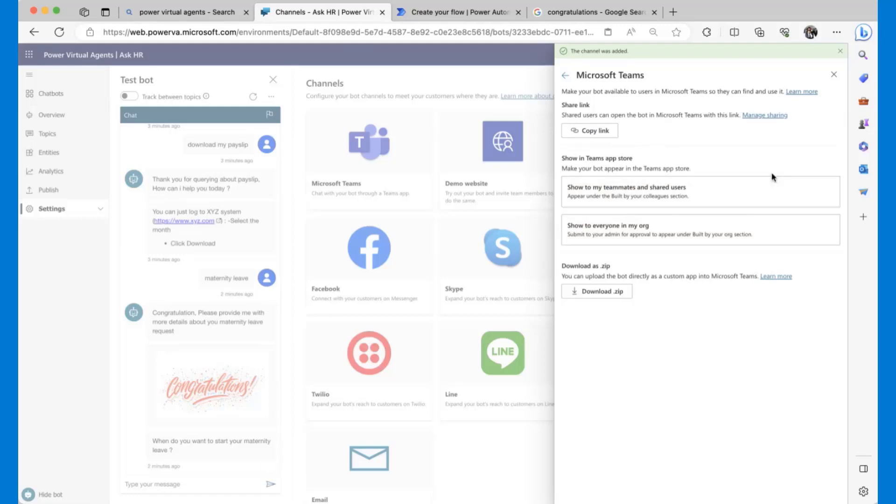
{"action": "left_click", "coordinate": [663, 234]}
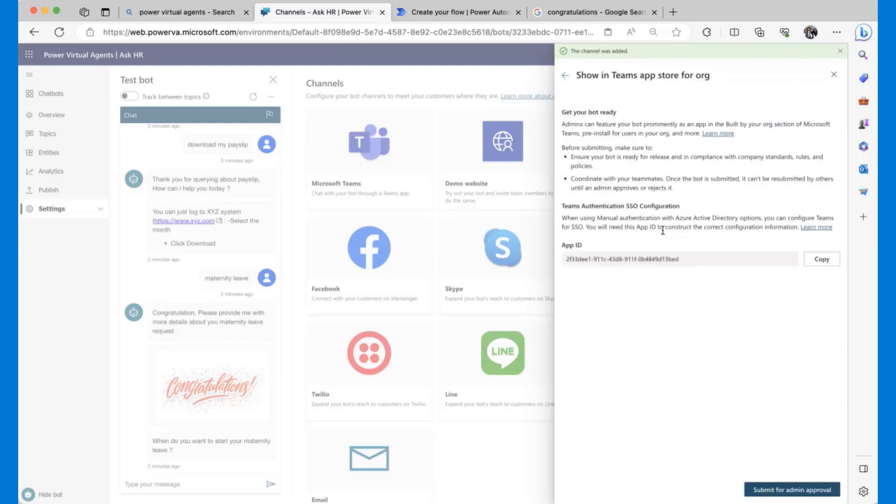
{"action": "left_click", "coordinate": [803, 494]}
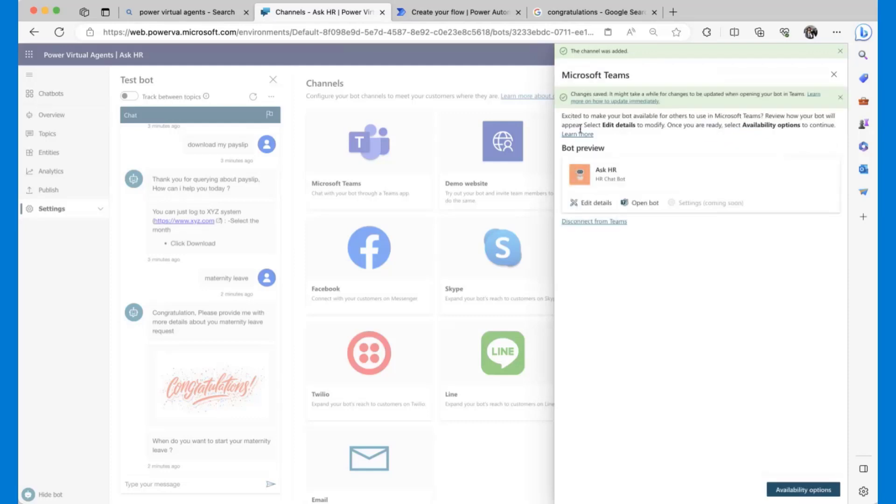
Step: Open the management page for the bot's details and review its general and advanced settings
{"action": "left_click", "coordinate": [581, 203]}
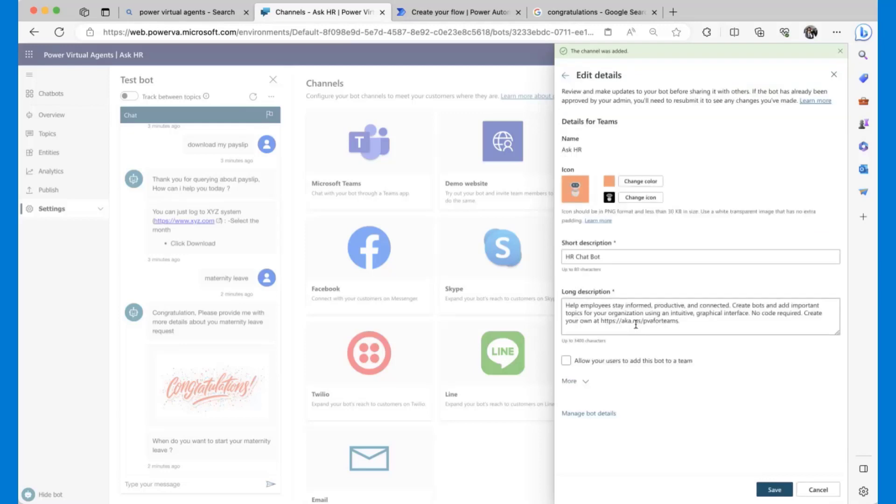
{"action": "left_click", "coordinate": [584, 414]}
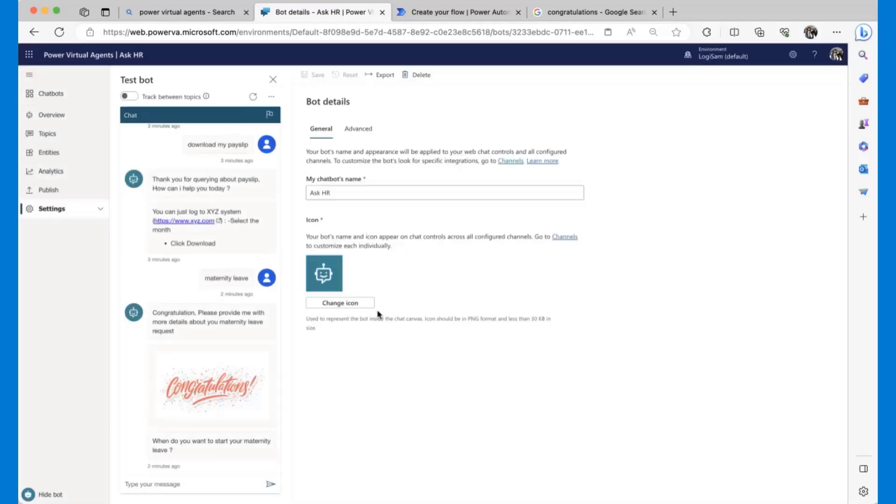
{"action": "left_click", "coordinate": [364, 126]}
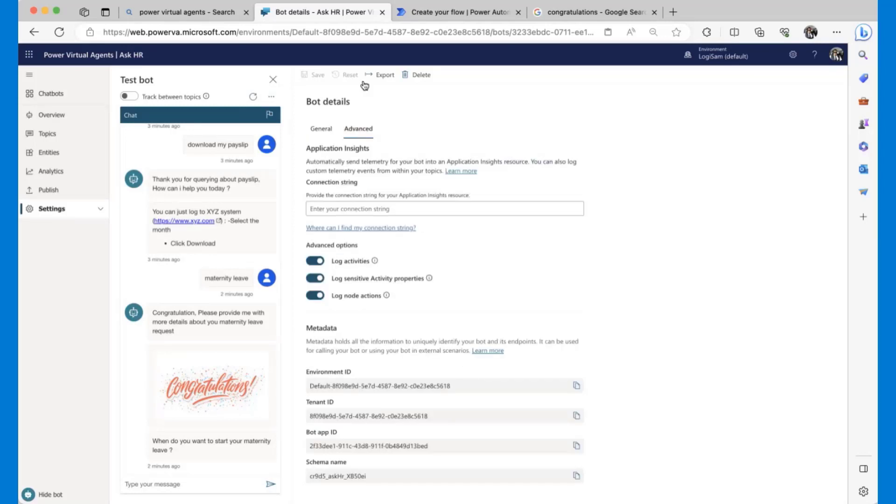
{"action": "left_click", "coordinate": [321, 128]}
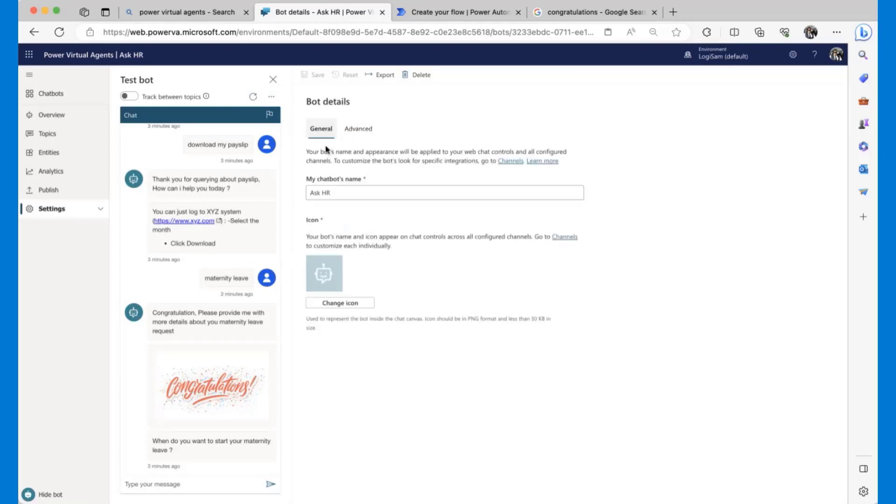
Step: Publish the bot again so that its latest content is available to users
{"action": "left_click", "coordinate": [49, 190]}
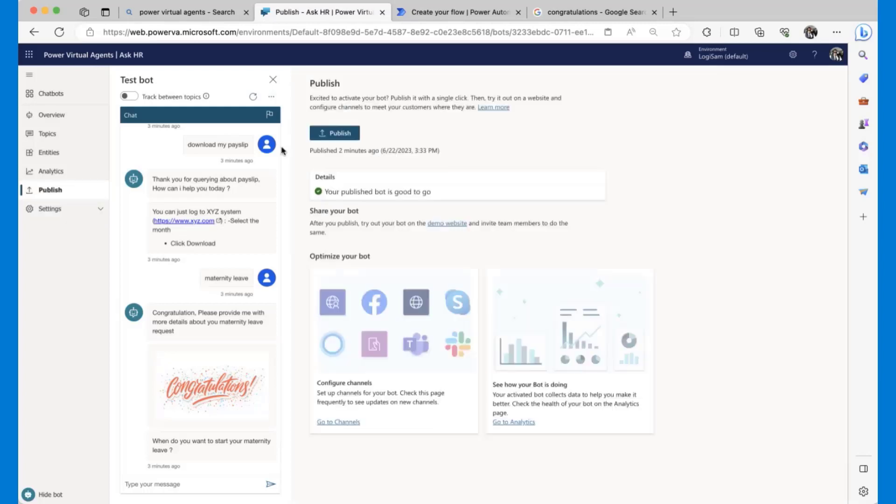
{"action": "left_click", "coordinate": [346, 135]}
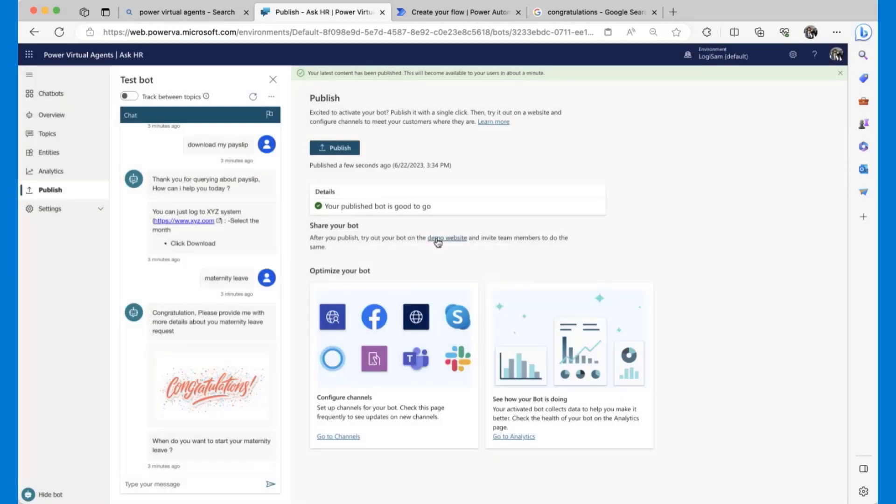
Step: Open the published Ask HR bot's demo website from the Publish page and try out its chat window
{"action": "left_click", "coordinate": [440, 238]}
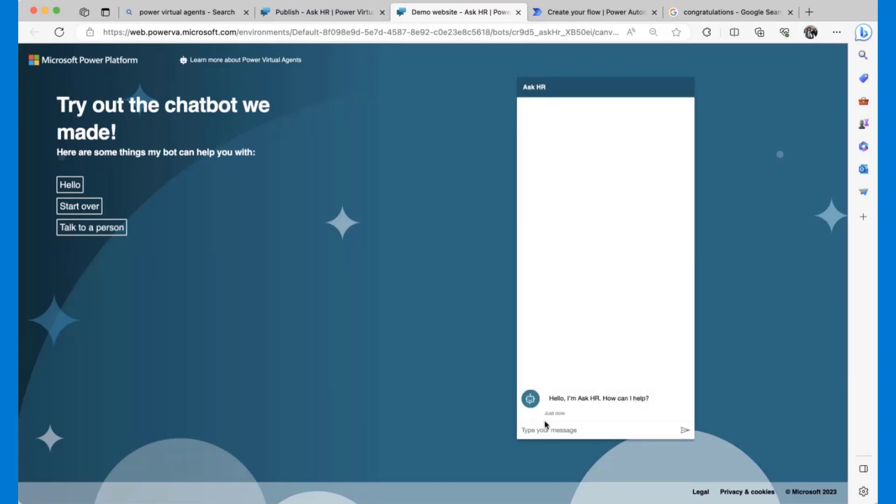
{"action": "left_click", "coordinate": [334, 14]}
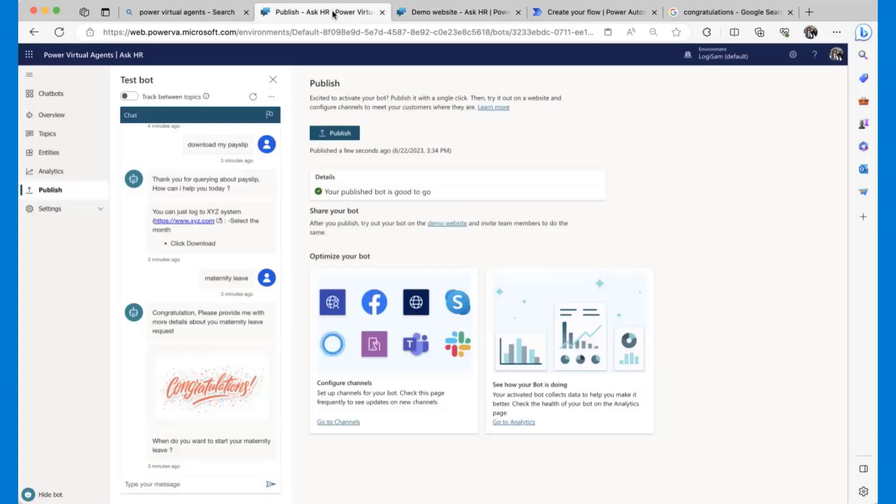
{"action": "left_click", "coordinate": [433, 223]}
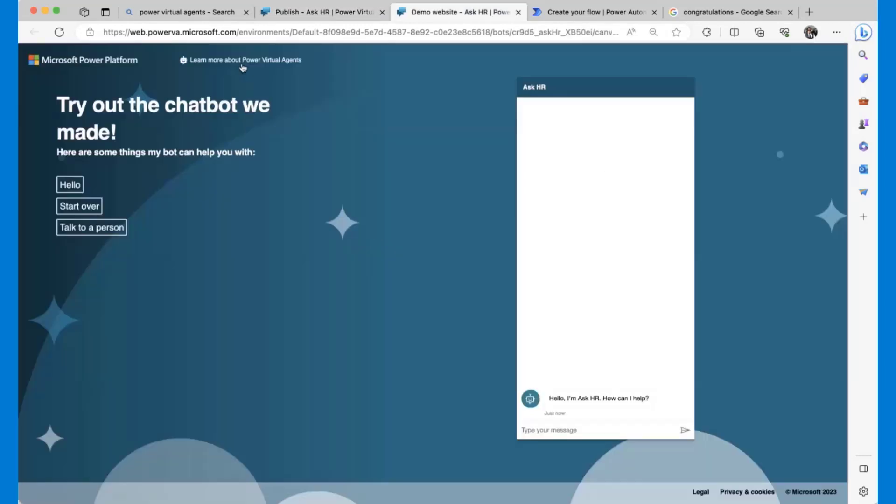
{"action": "left_click", "coordinate": [596, 427]}
Step: Return to the bot's publishing page, open its Microsoft Teams channel and launch the Ask HR bot in Teams
{"action": "left_click", "coordinate": [330, 14]}
{"action": "left_click", "coordinate": [352, 426]}
{"action": "left_click", "coordinate": [365, 182]}
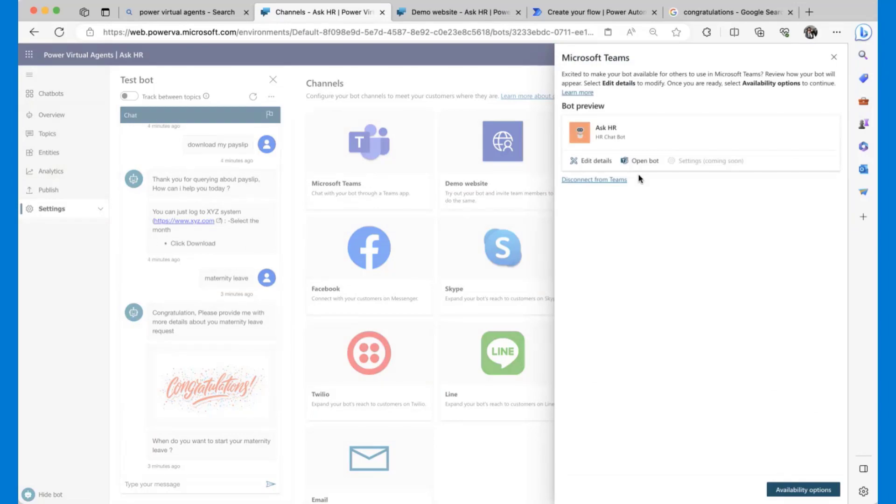
{"action": "left_click", "coordinate": [639, 157]}
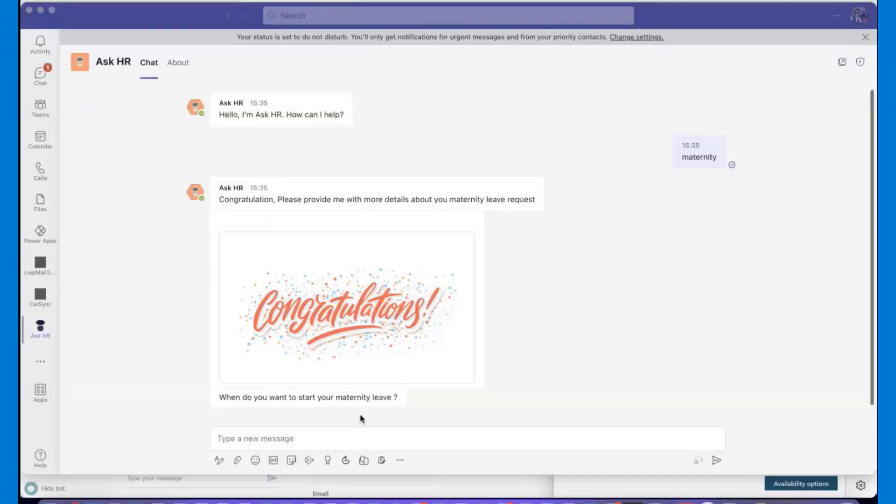
Step: Send the message "download payslip" to the Ask HR bot in its Teams chat
{"action": "left_click", "coordinate": [334, 437]}
{"action": "type", "text": "download payslip"}
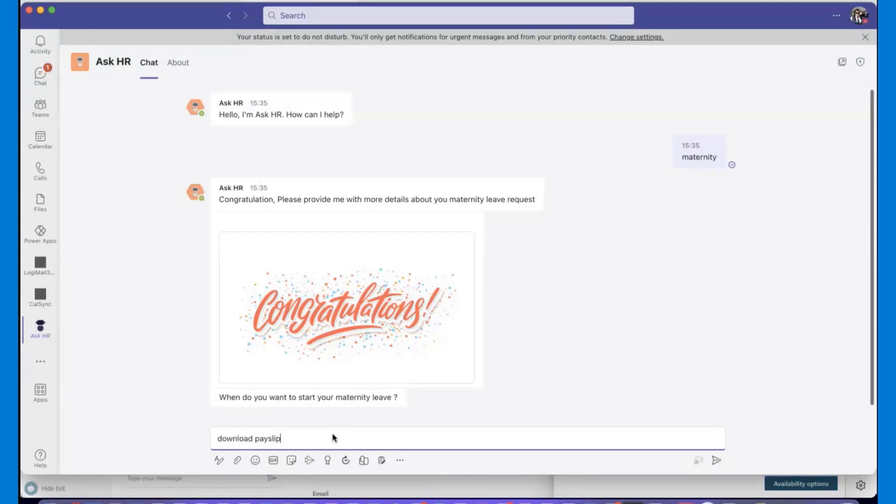
{"action": "key", "text": "Return"}
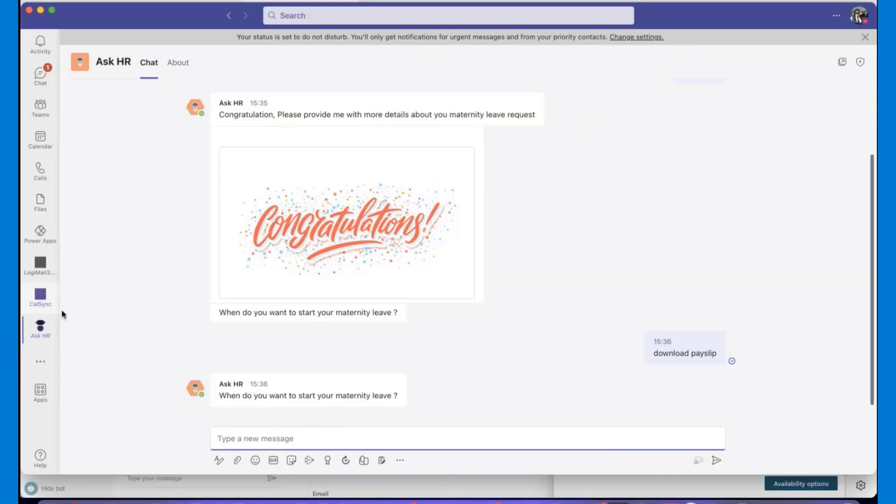
Step: Switch to the FixIT 365 app in Teams, reopen the Ask HR chat and shift the Teams window to expose the browser tabs behind it
{"action": "left_click", "coordinate": [40, 295]}
{"action": "left_click", "coordinate": [42, 328]}
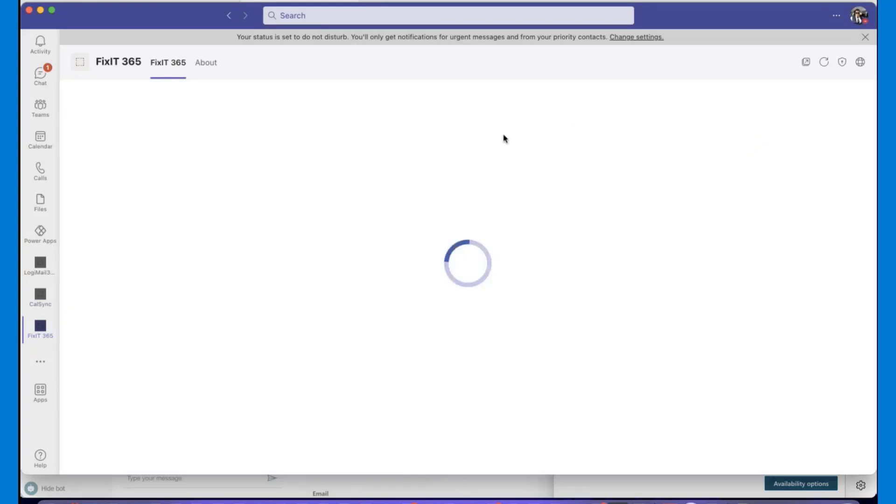
{"action": "left_click", "coordinate": [40, 363]}
{"action": "left_click", "coordinate": [111, 310]}
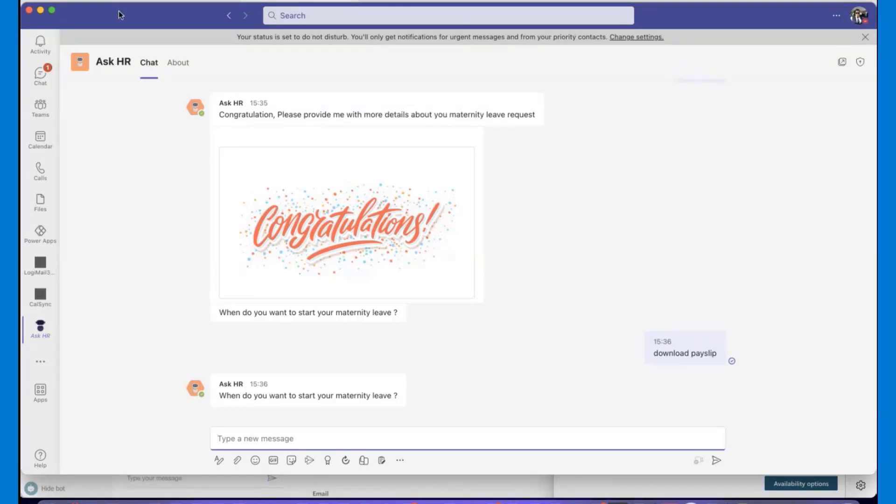
{"action": "left_click_drag", "start_coordinate": [118, 10], "coordinate": [118, 21]}
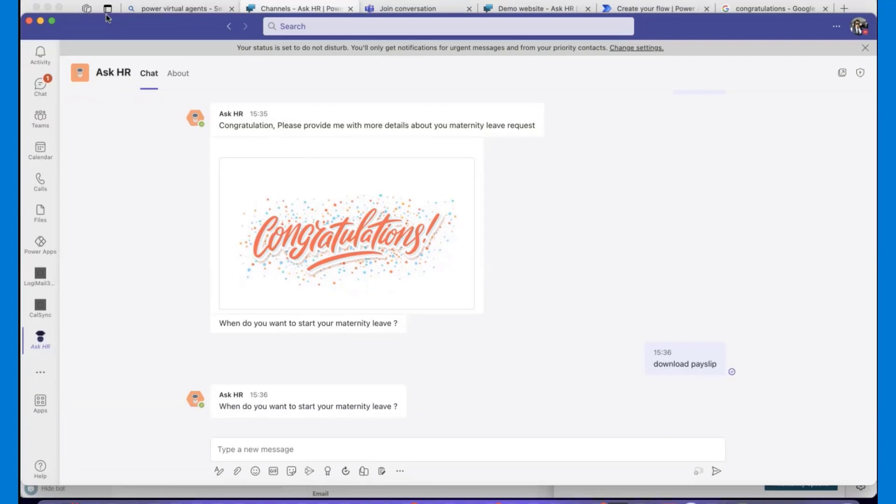